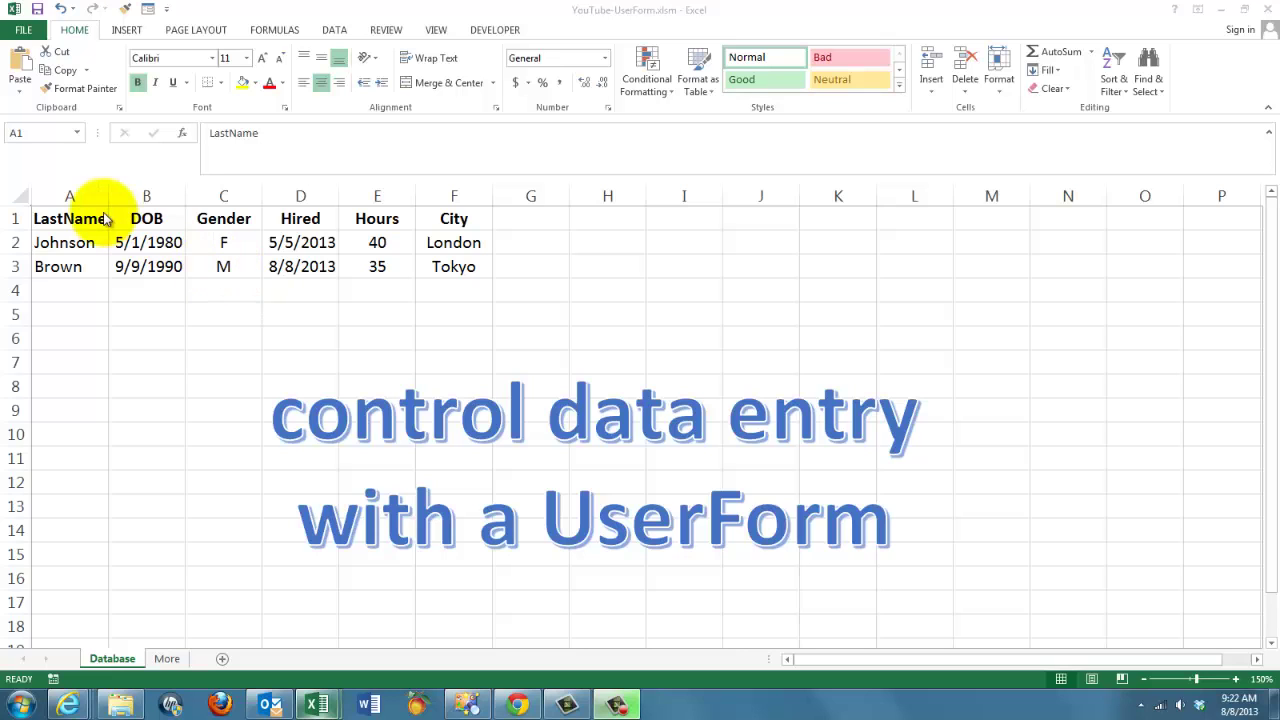
- Launch the employee form with Ctrl+Shift+U, choose Gender F, check the Hours list, then close it
key(ctrl+shift+u)
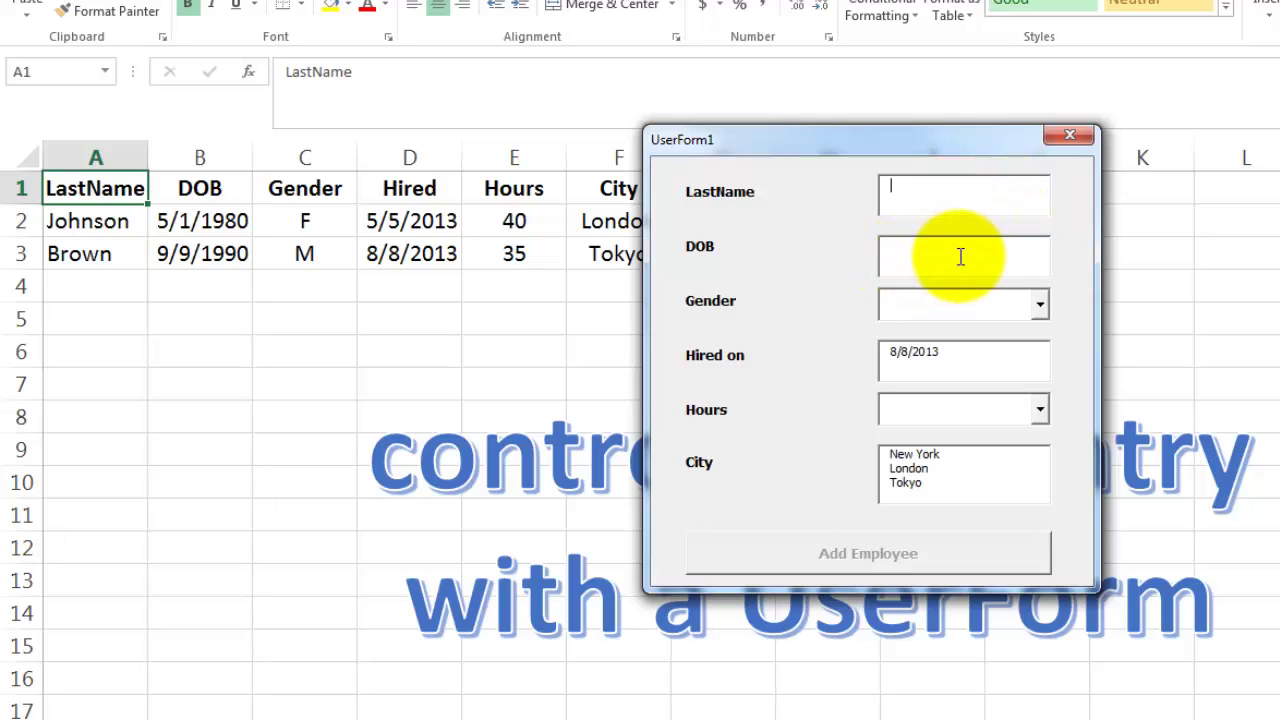
click(1041, 307)
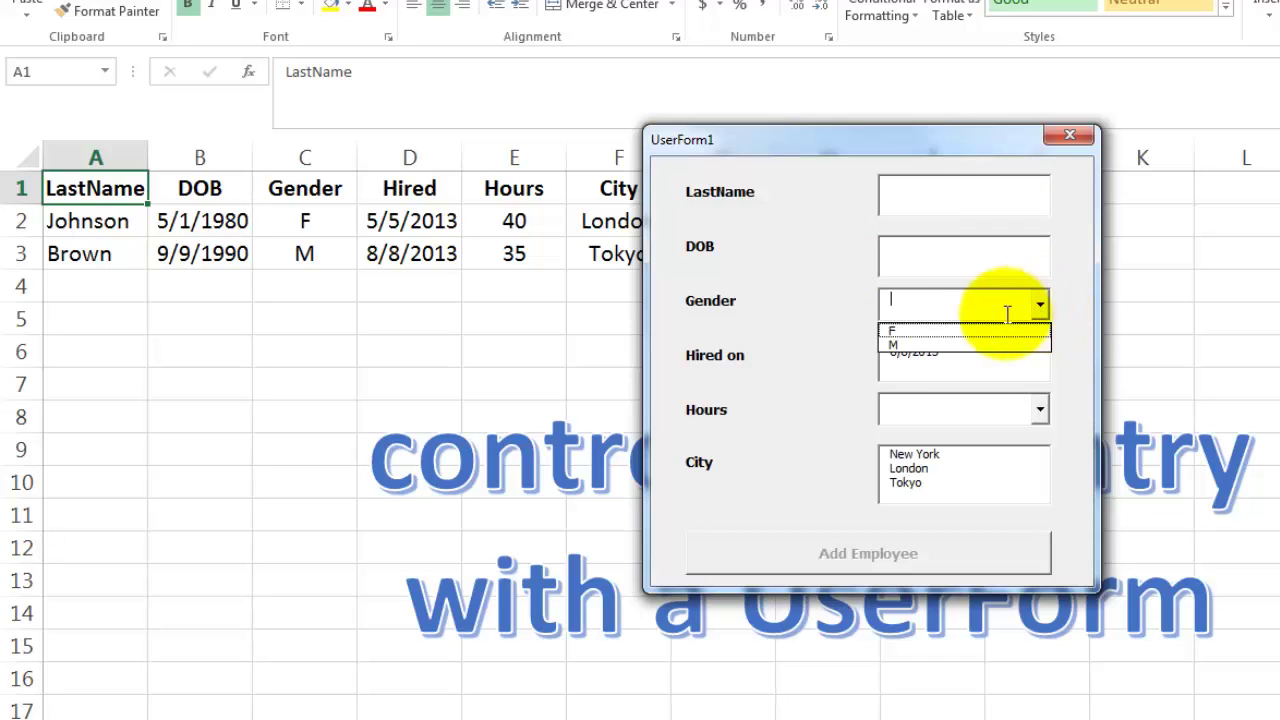
click(899, 332)
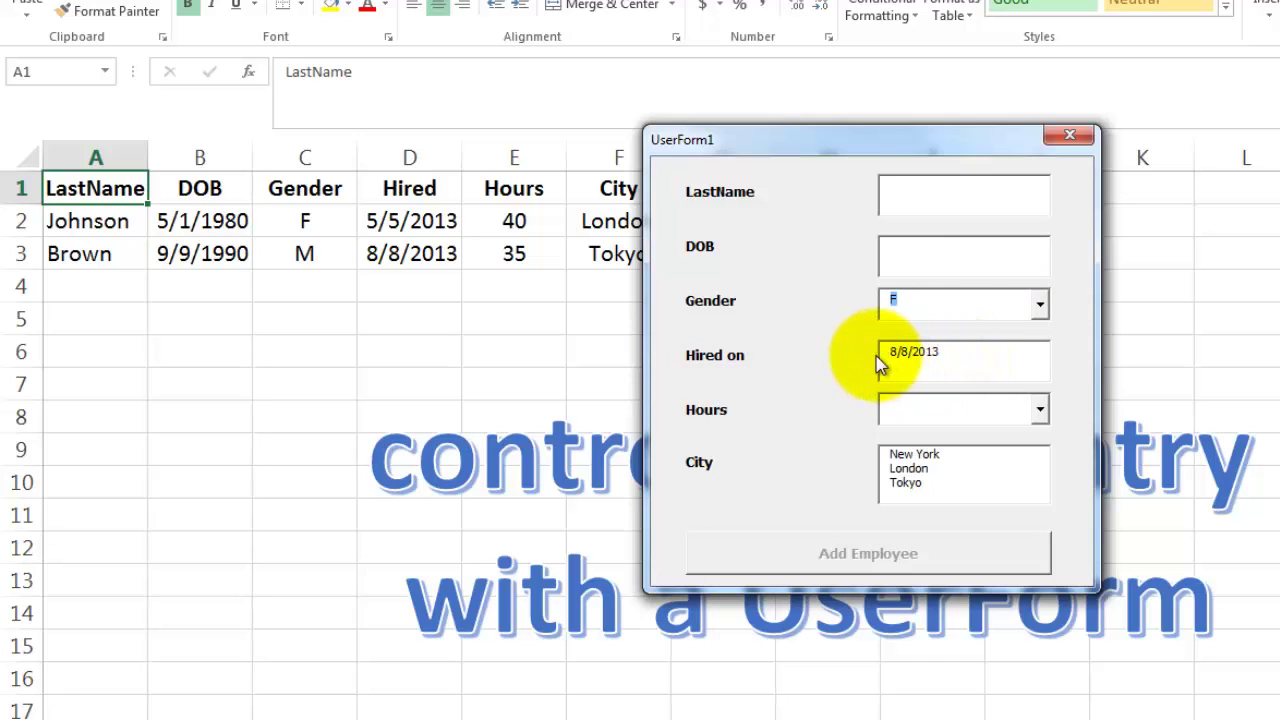
click(1039, 413)
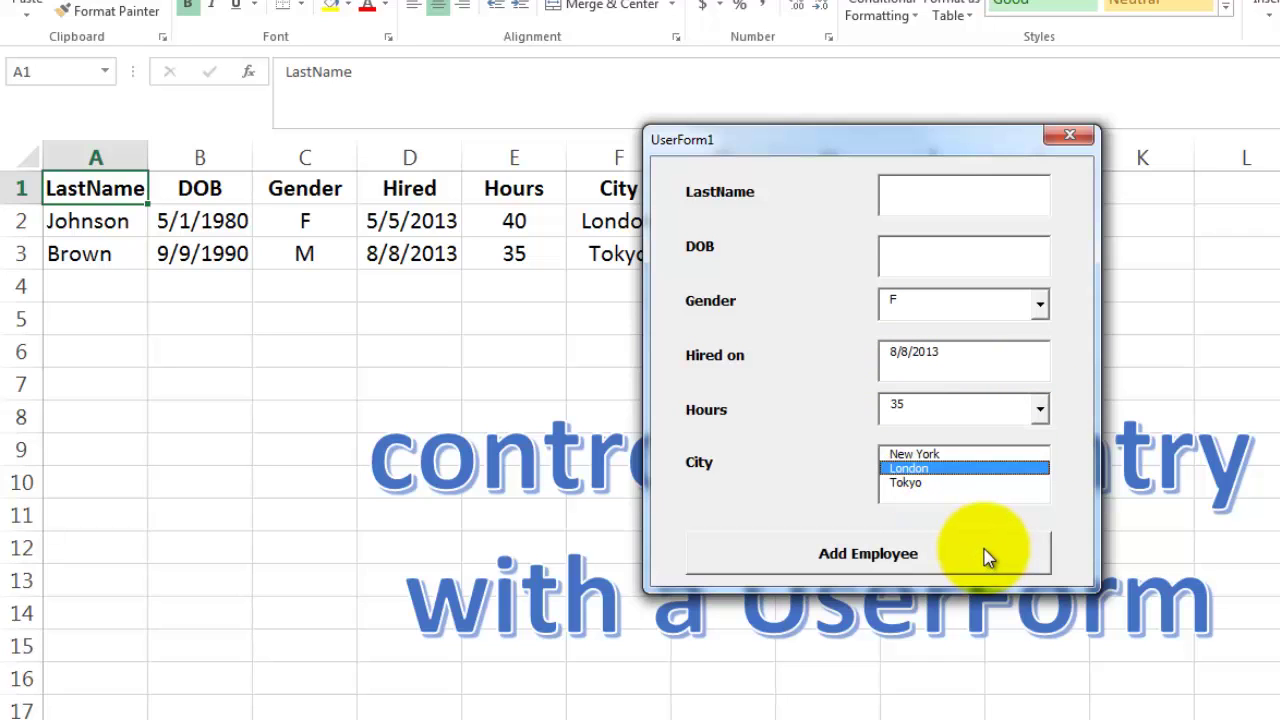
click(1062, 133)
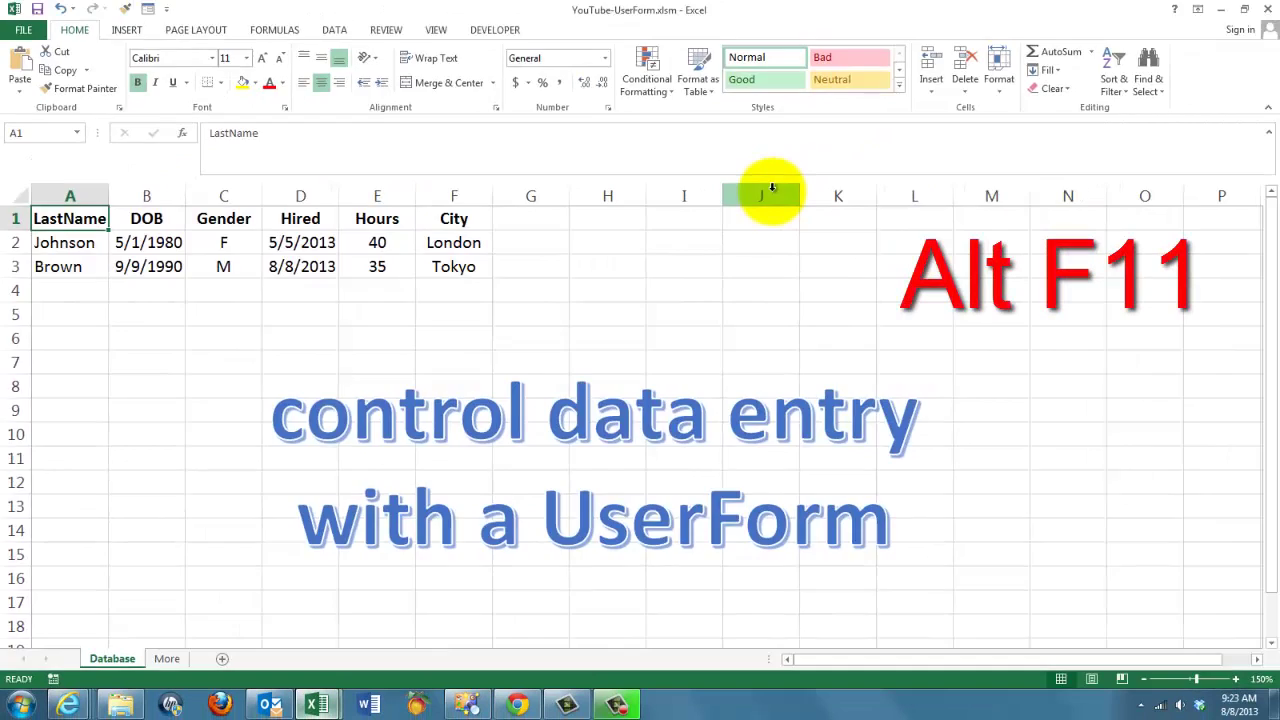
- Switch to the VBA editor with Alt+F11, glance at the Insert menu, and move the Toolbox higher
key(alt+F11)
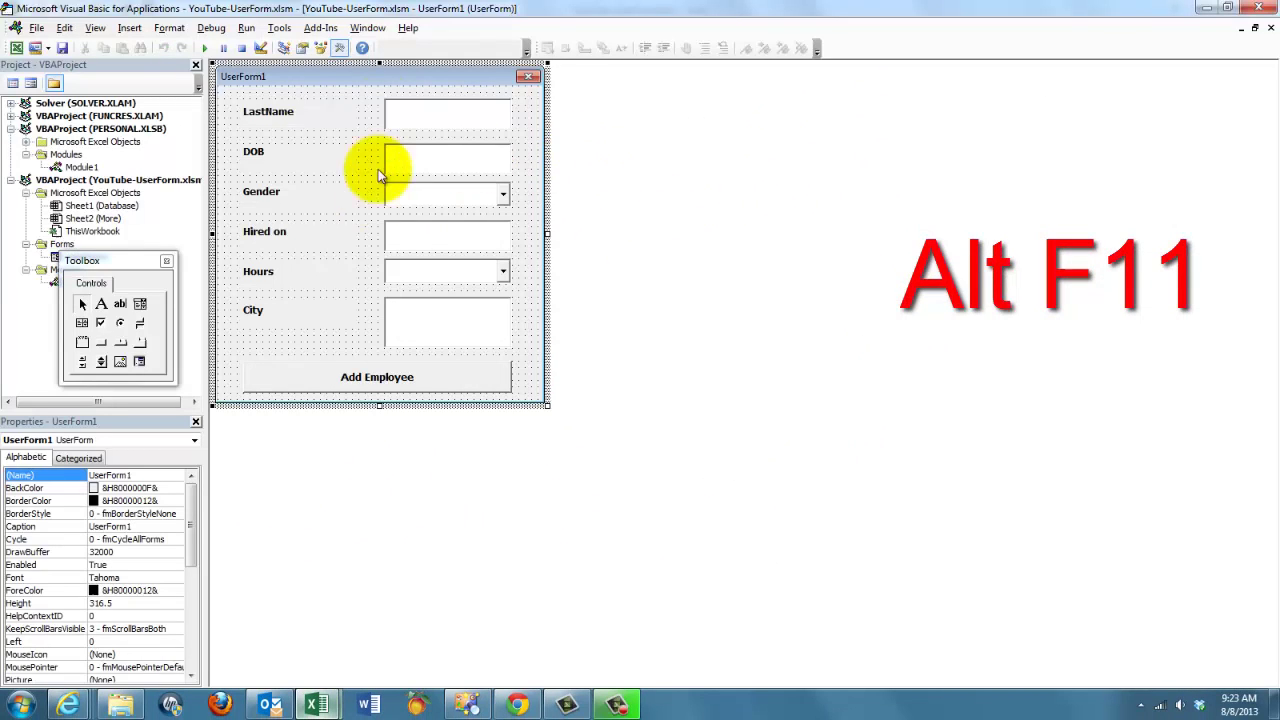
click(133, 30)
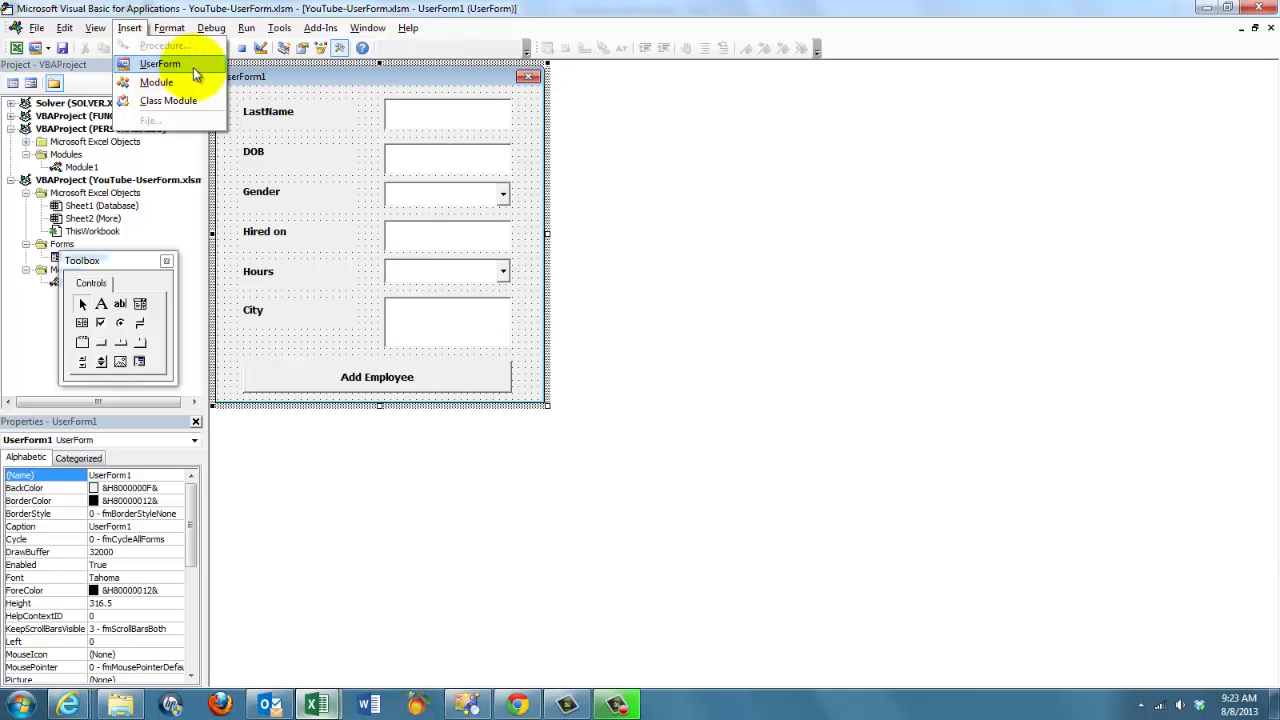
key(Escape)
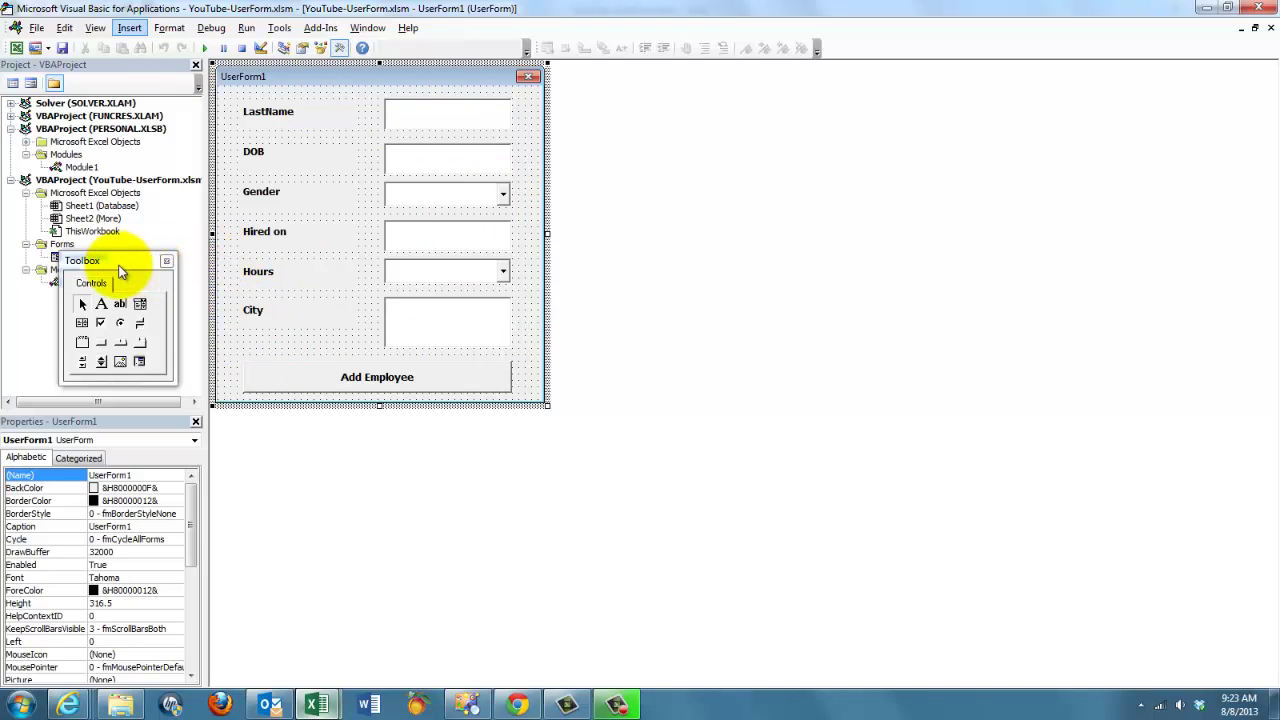
mouse_move(121, 270)
mouse_down()
mouse_move(114, 246)
mouse_move(141, 128)
mouse_up()
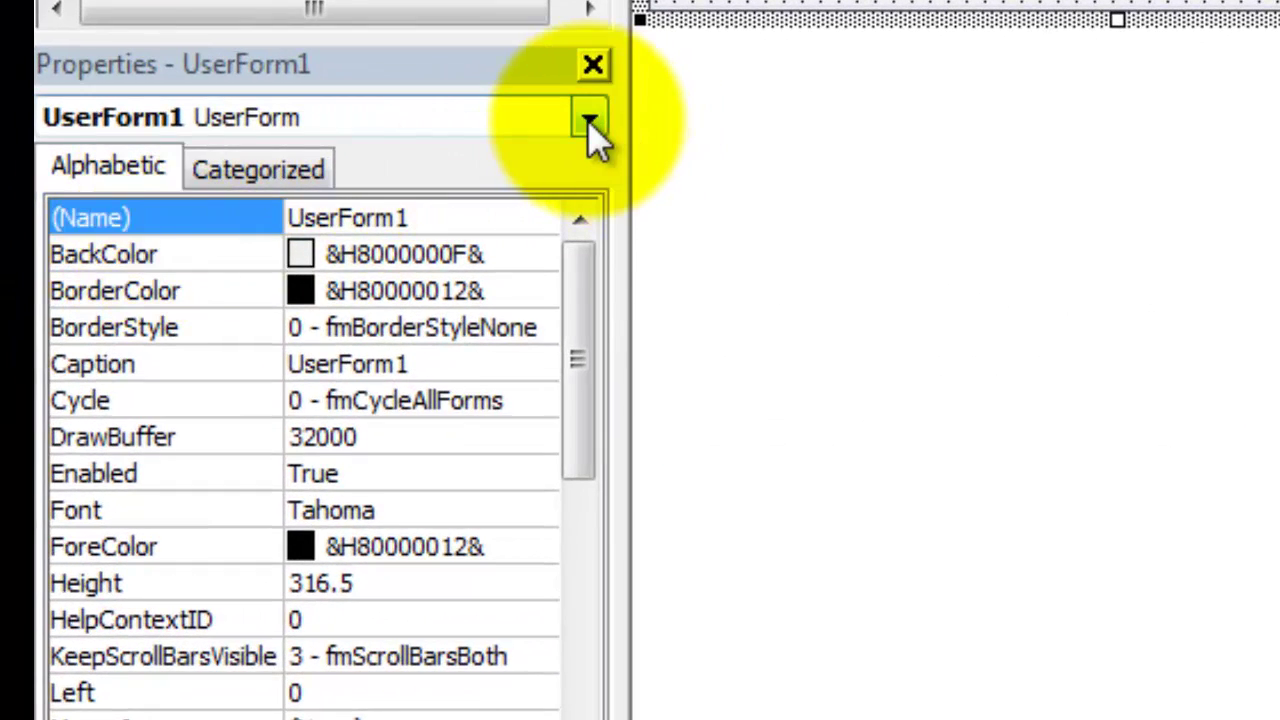
- Select Label1 from the form's control list and highlight its LastName Caption value
click(590, 120)
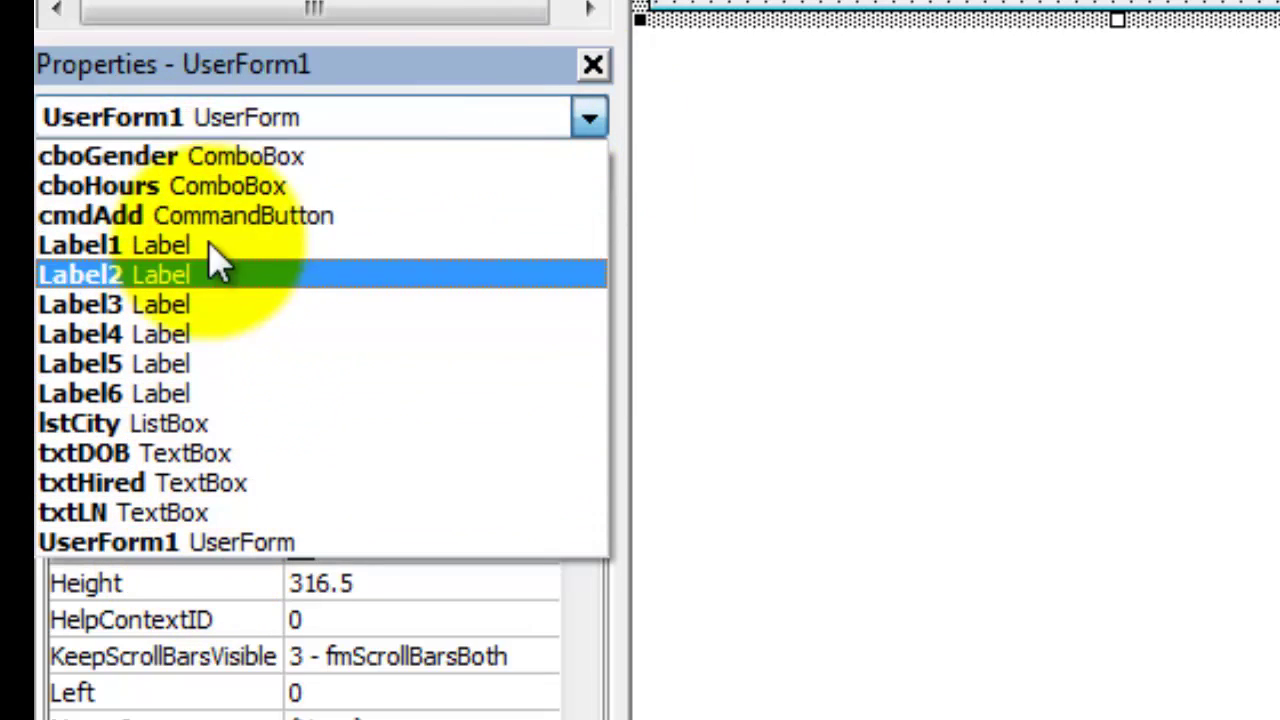
click(235, 130)
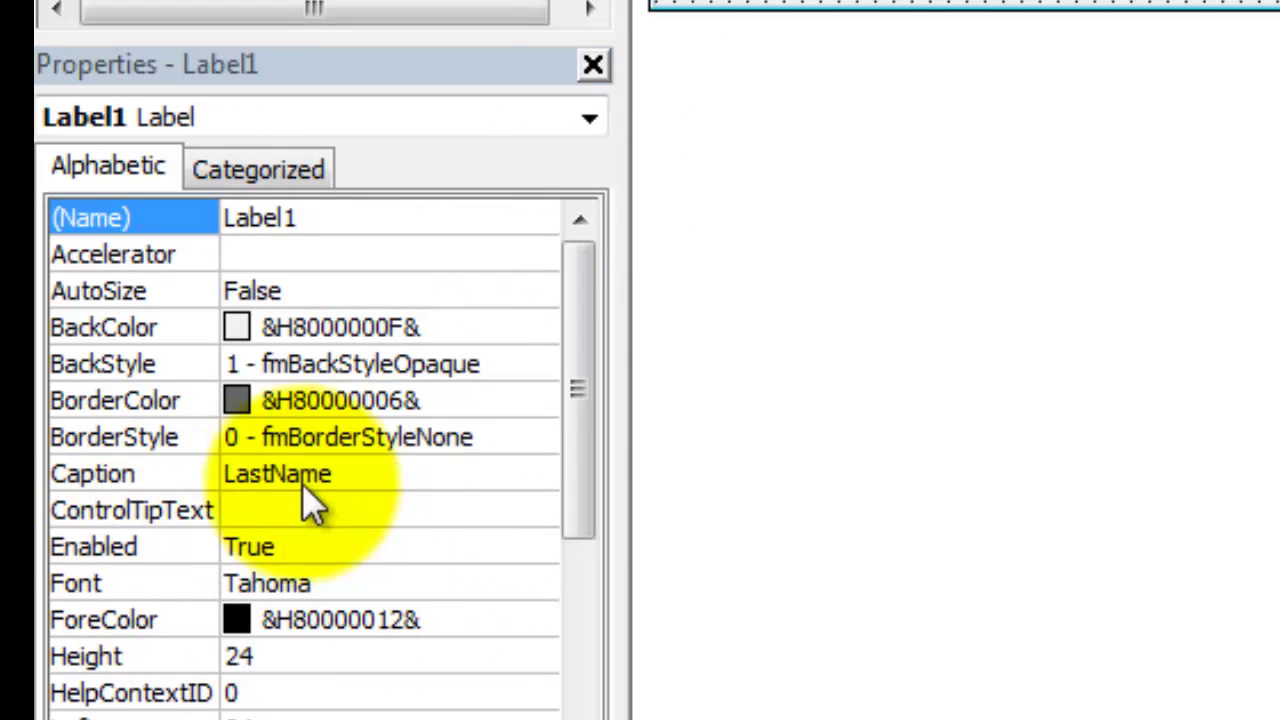
click(366, 478)
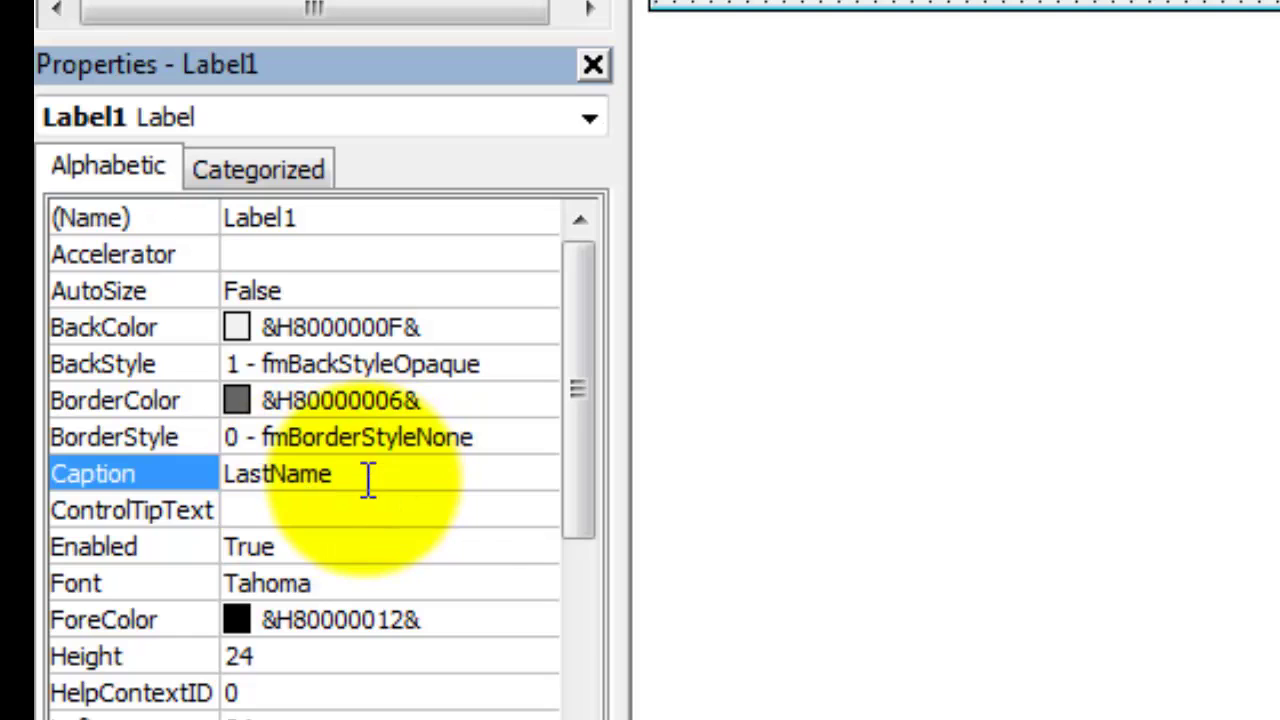
drag(368, 478, 222, 474)
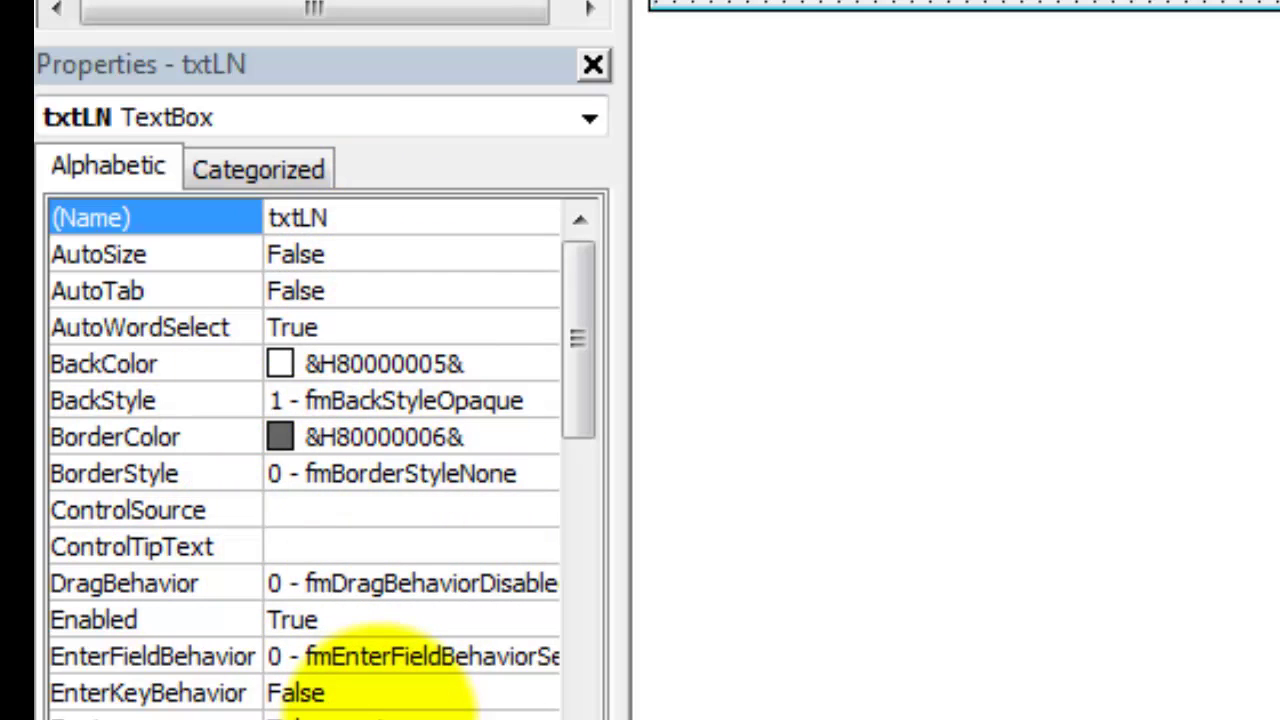
click(380, 716)
drag(498, 334, 528, 621)
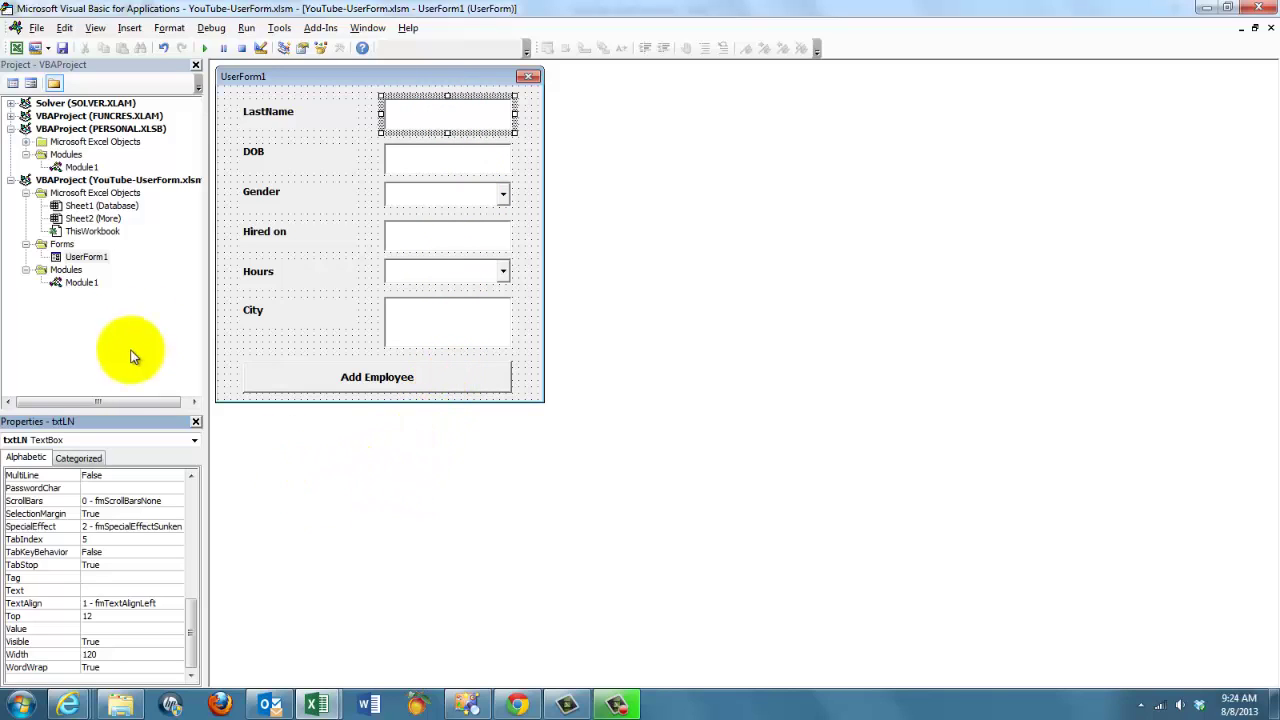
- Select the UserForm1 background and bring up its code at UserForm_Activate
click(238, 336)
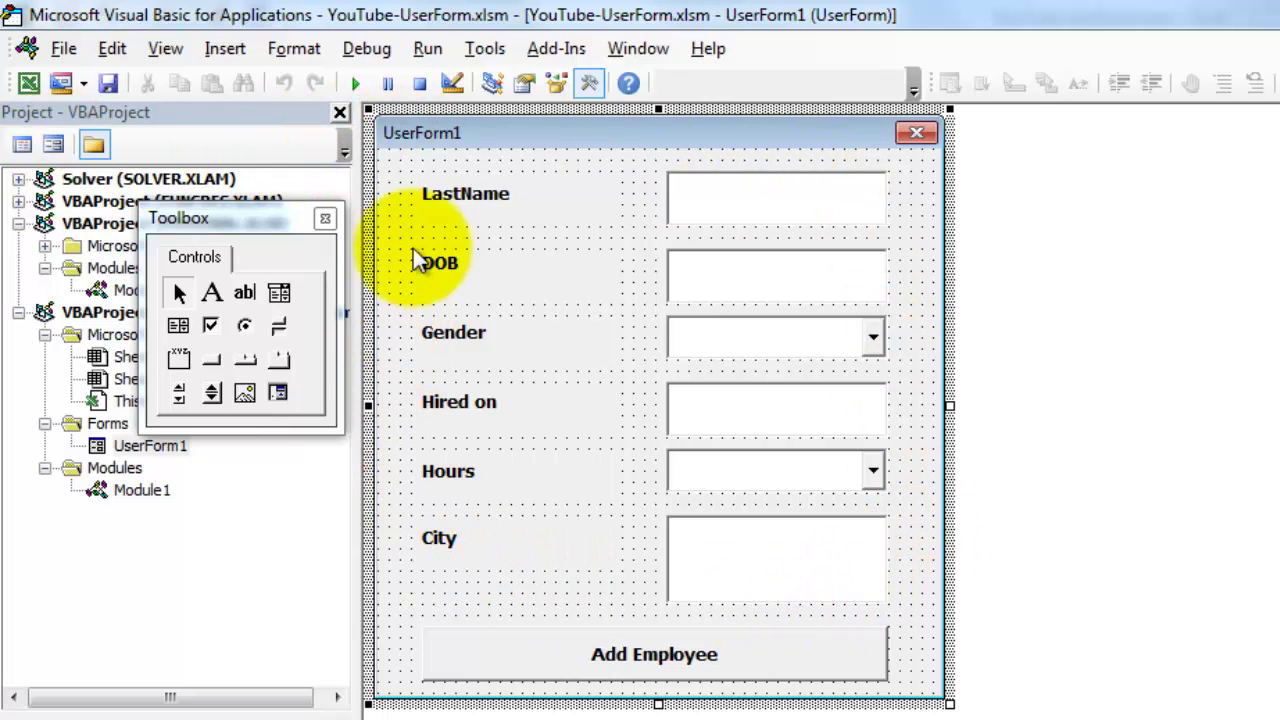
click(24, 148)
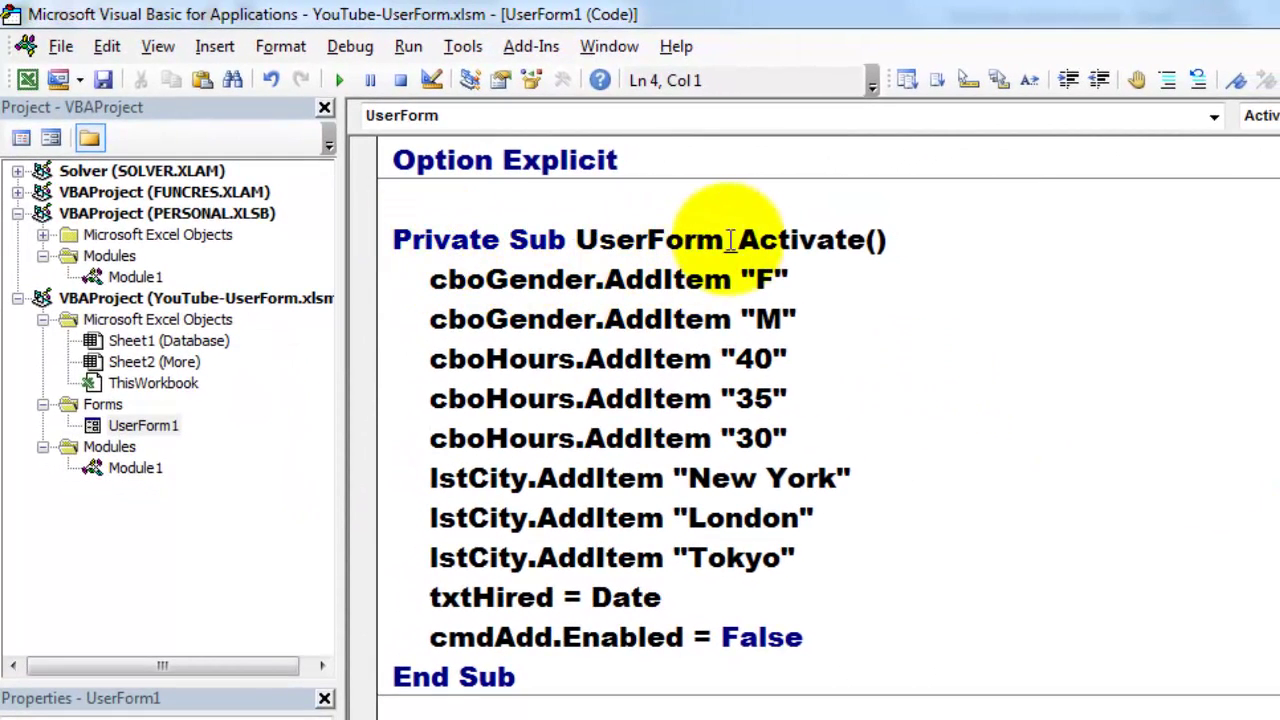
click(1213, 117)
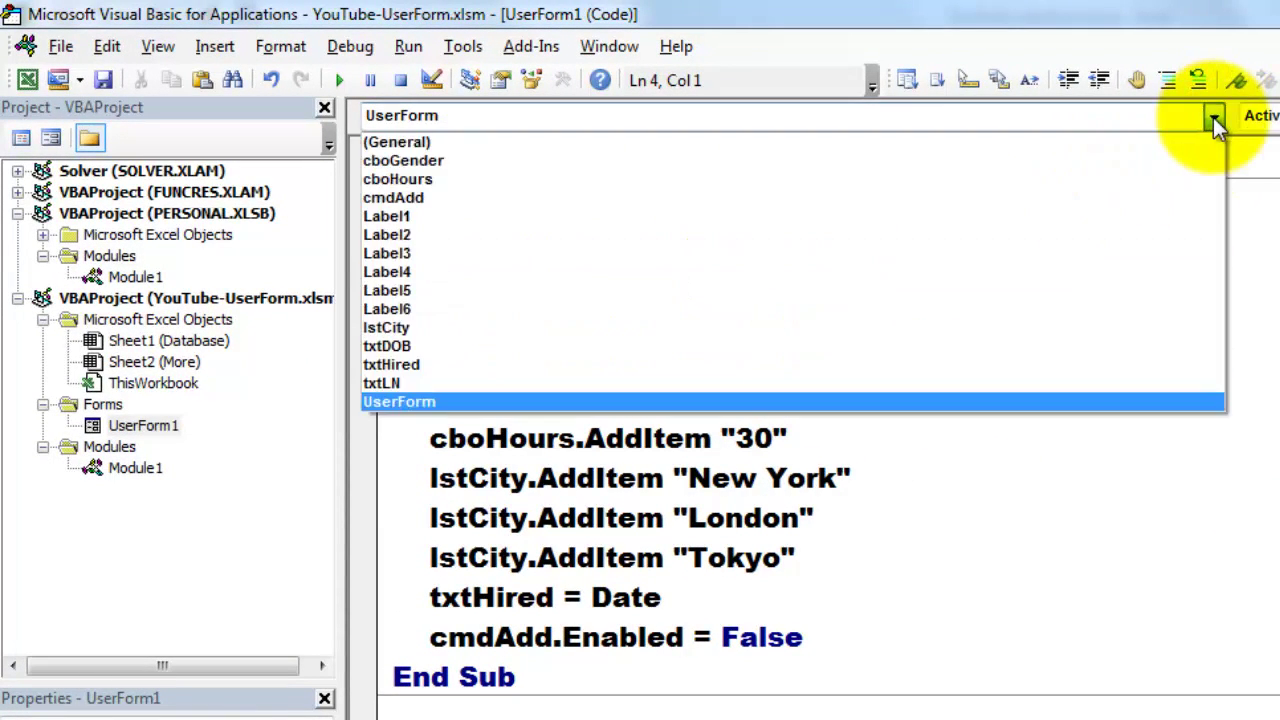
click(394, 399)
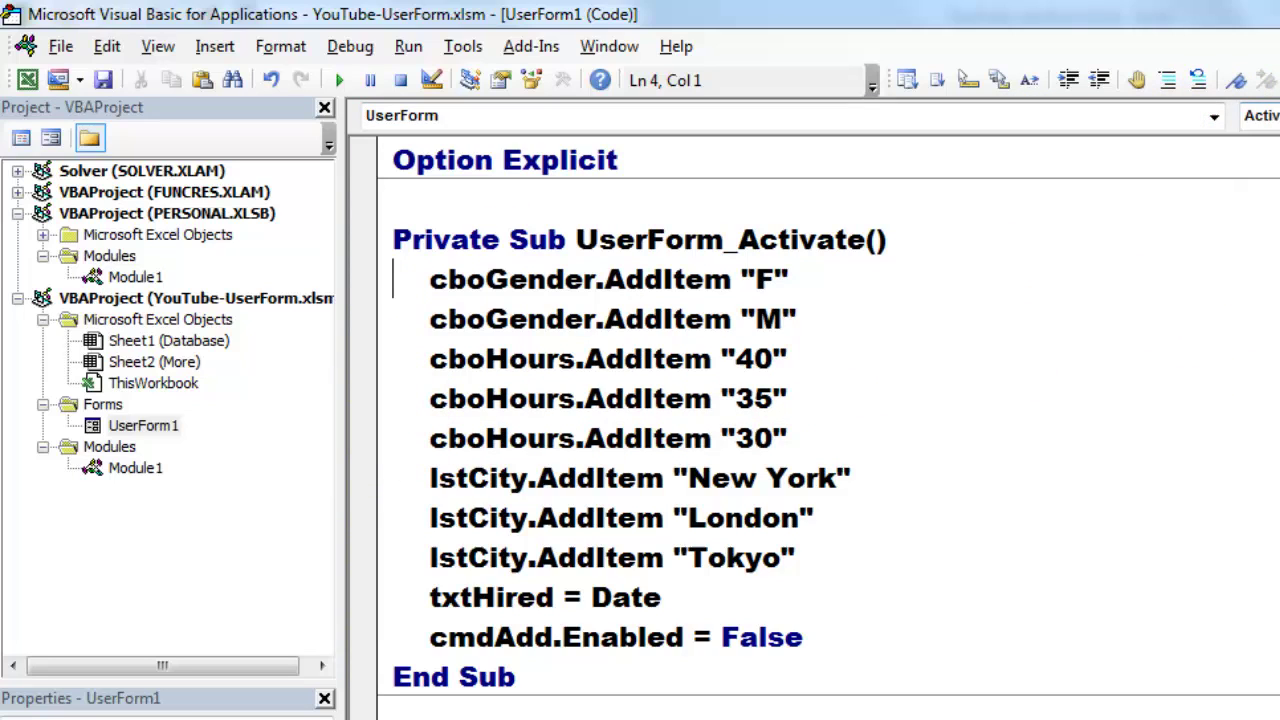
click(1262, 115)
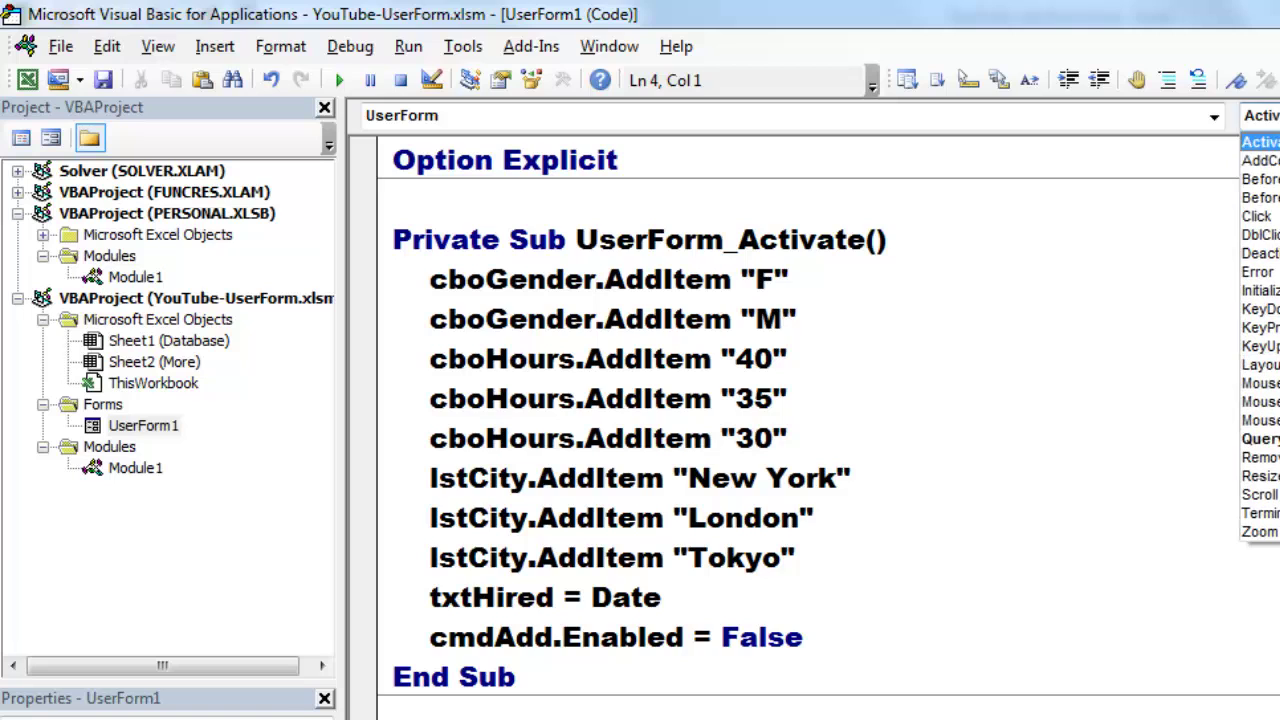
click(1262, 143)
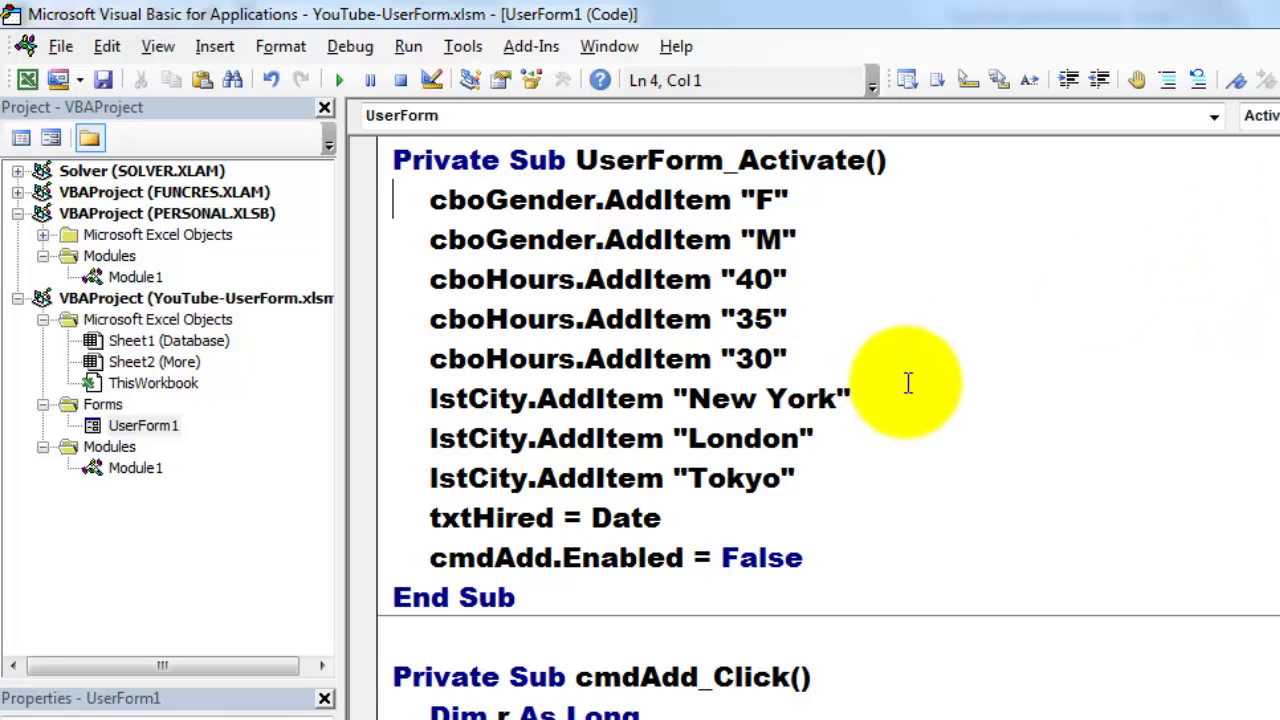
scroll(718, 357, up, 1)
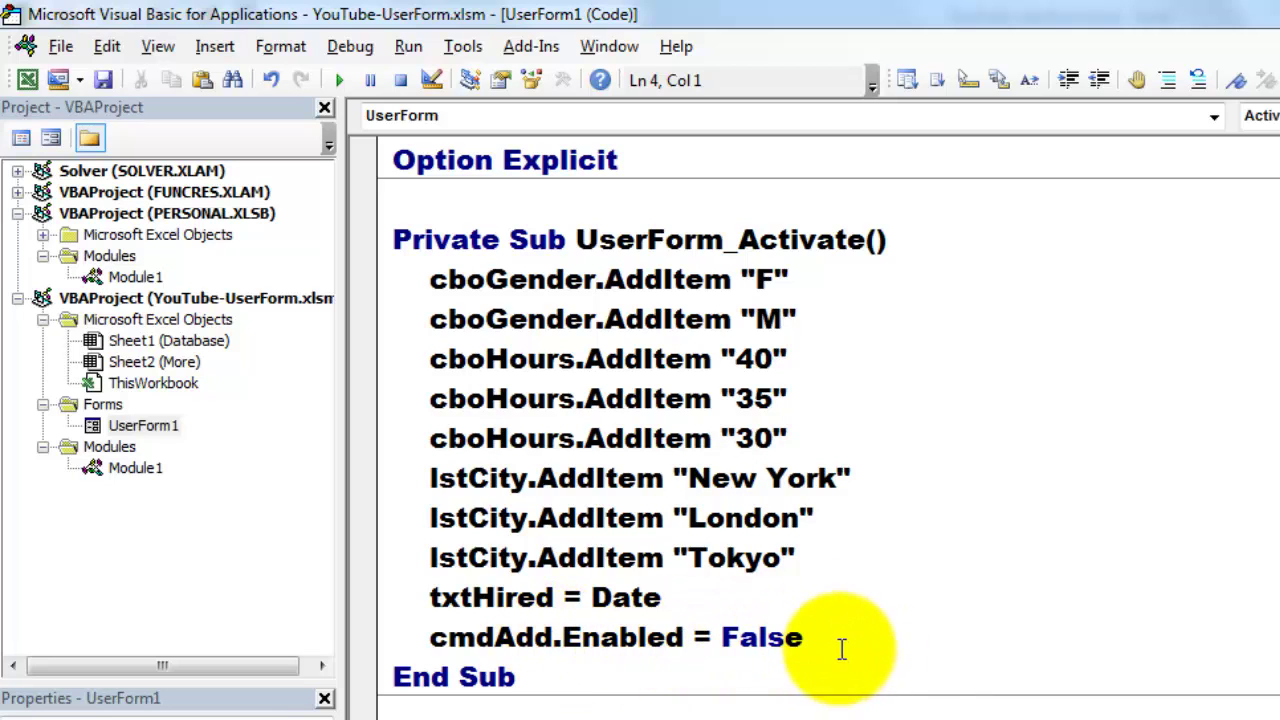
- Scroll the UserForm1 code down until Private Sub cmdAdd_Click() sits at the top
scroll(843, 640, down, 1)
scroll(843, 635, down, 1)
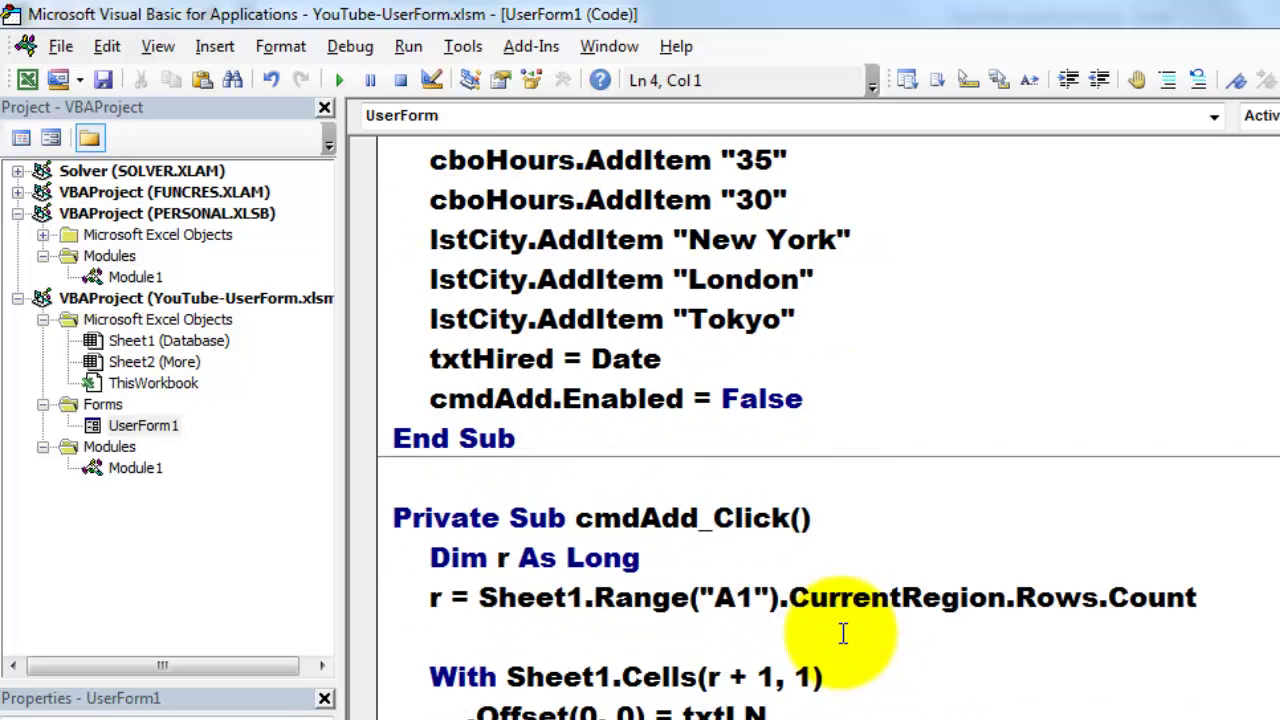
scroll(843, 630, down, 1)
scroll(843, 625, down, 1)
scroll(843, 625, down, 1)
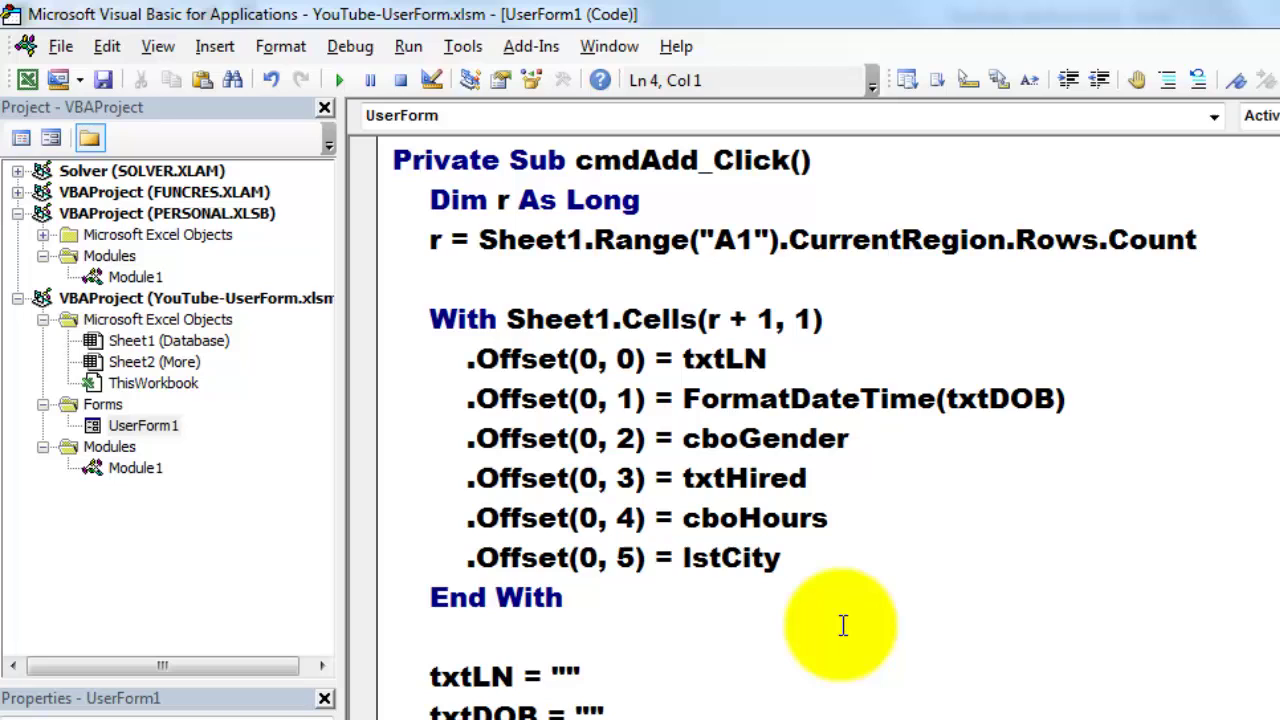
scroll(843, 625, down, 1)
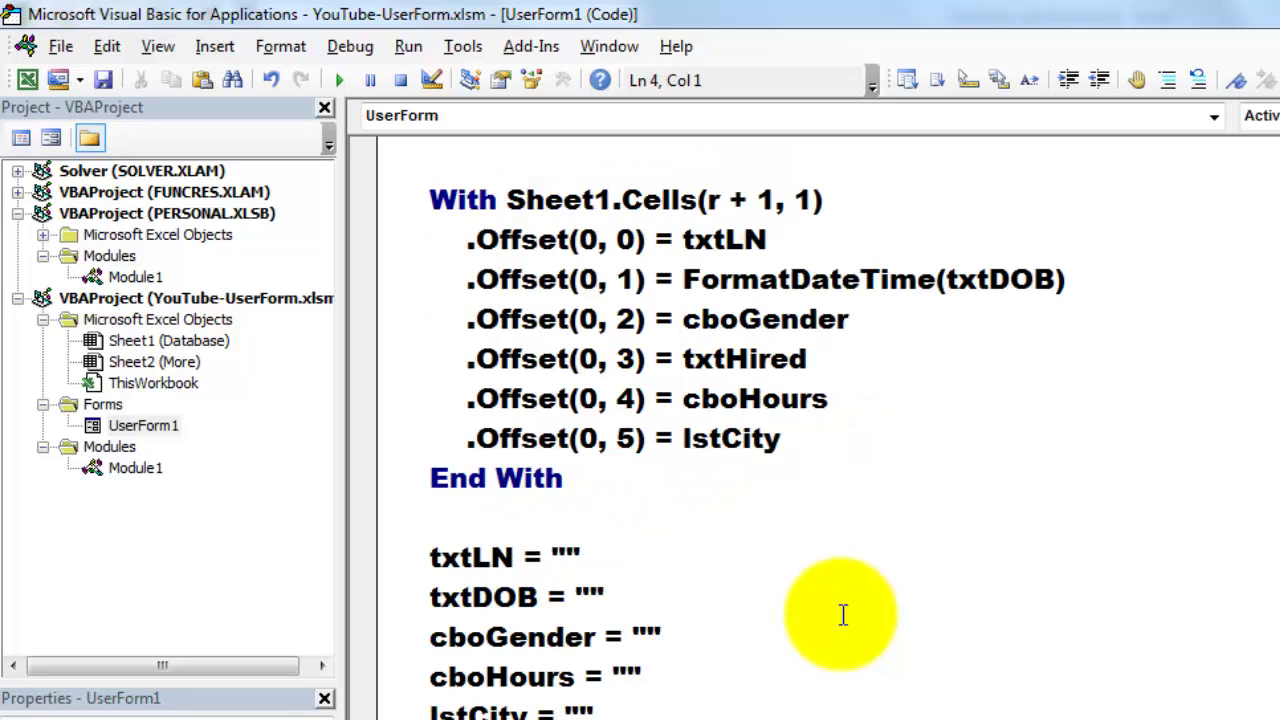
scroll(843, 614, up, 1)
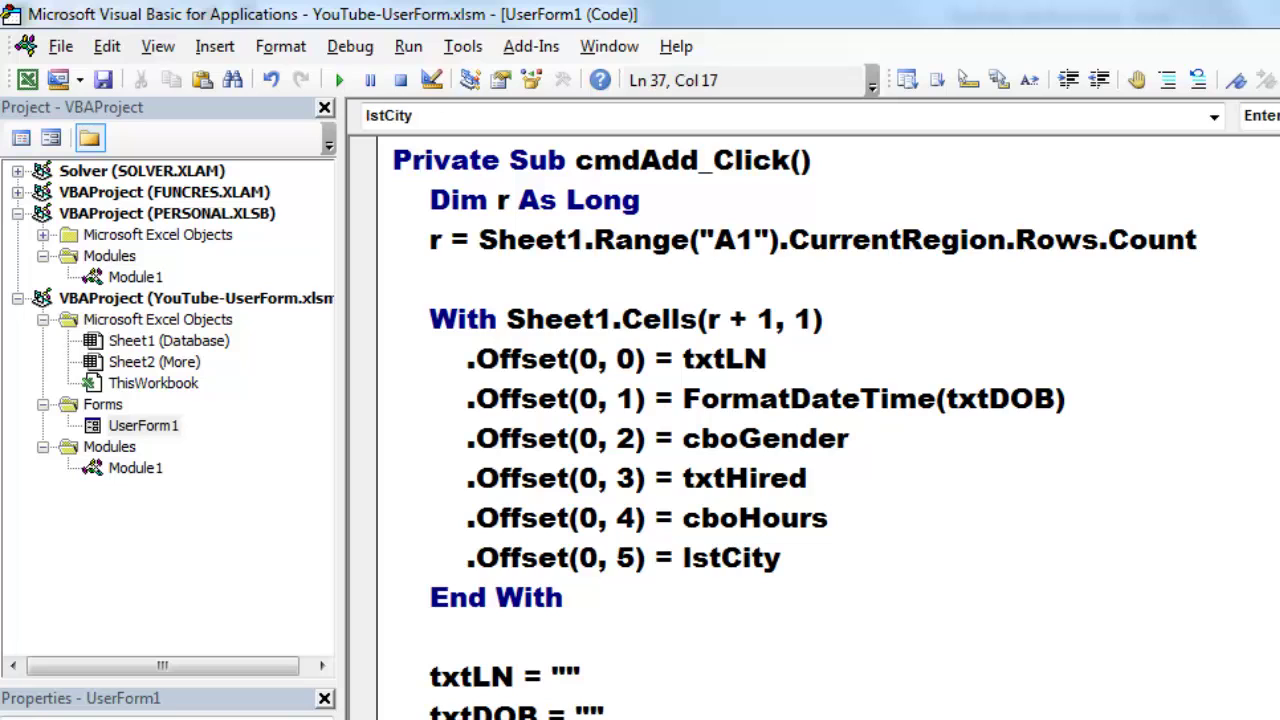
click(1213, 119)
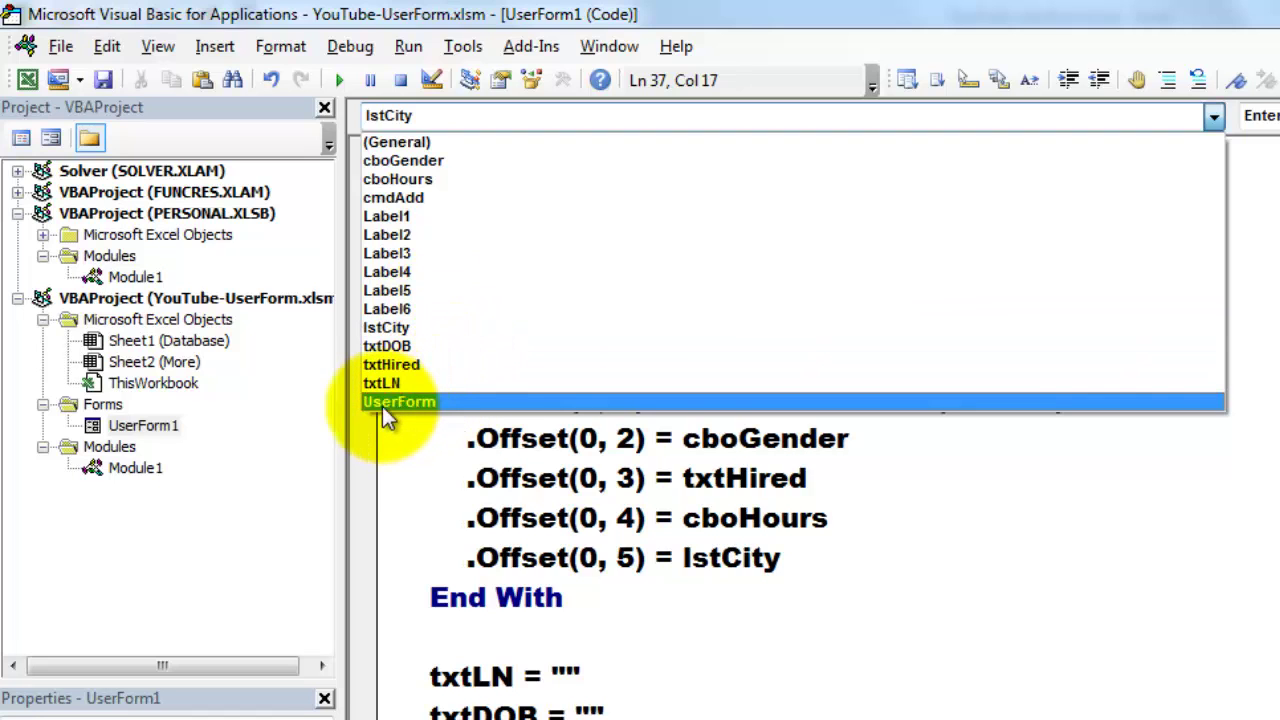
key(Escape)
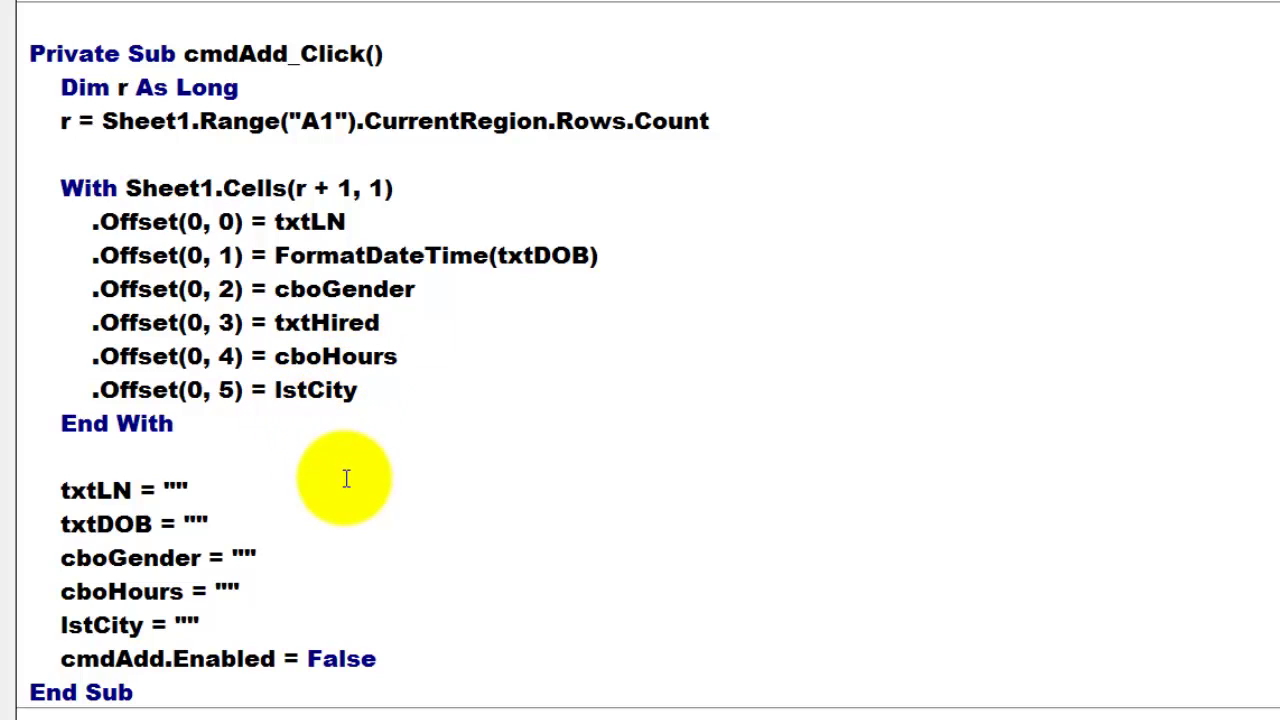
- Scroll further down to reveal the lstCity_Enter and UserForm_QueryClose subs
scroll(346, 474, down, 3)
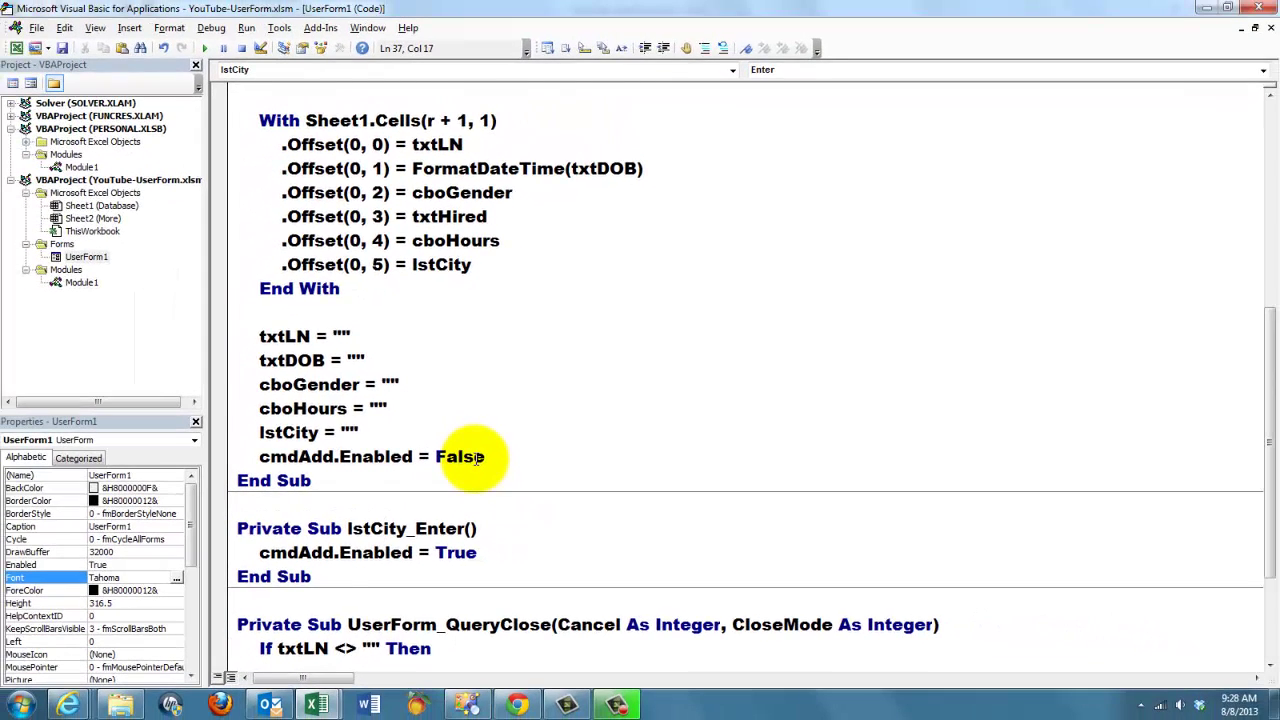
scroll(478, 457, down, 1)
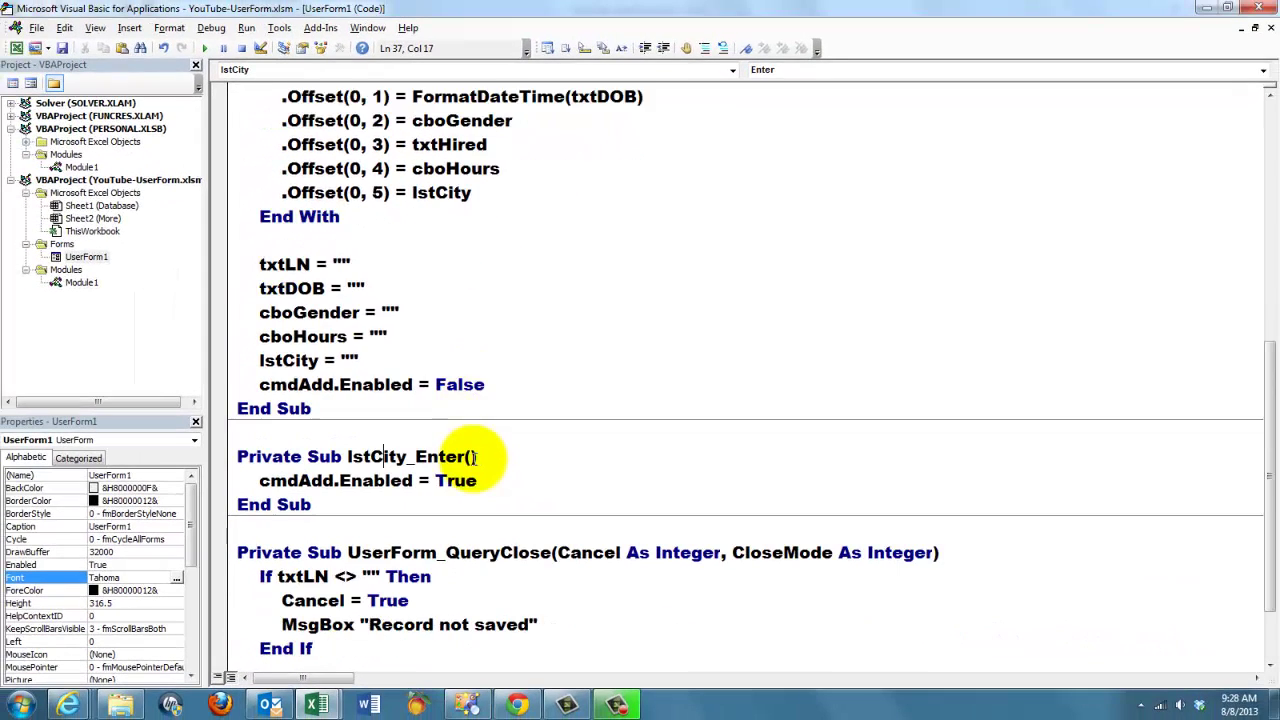
scroll(476, 456, down, 1)
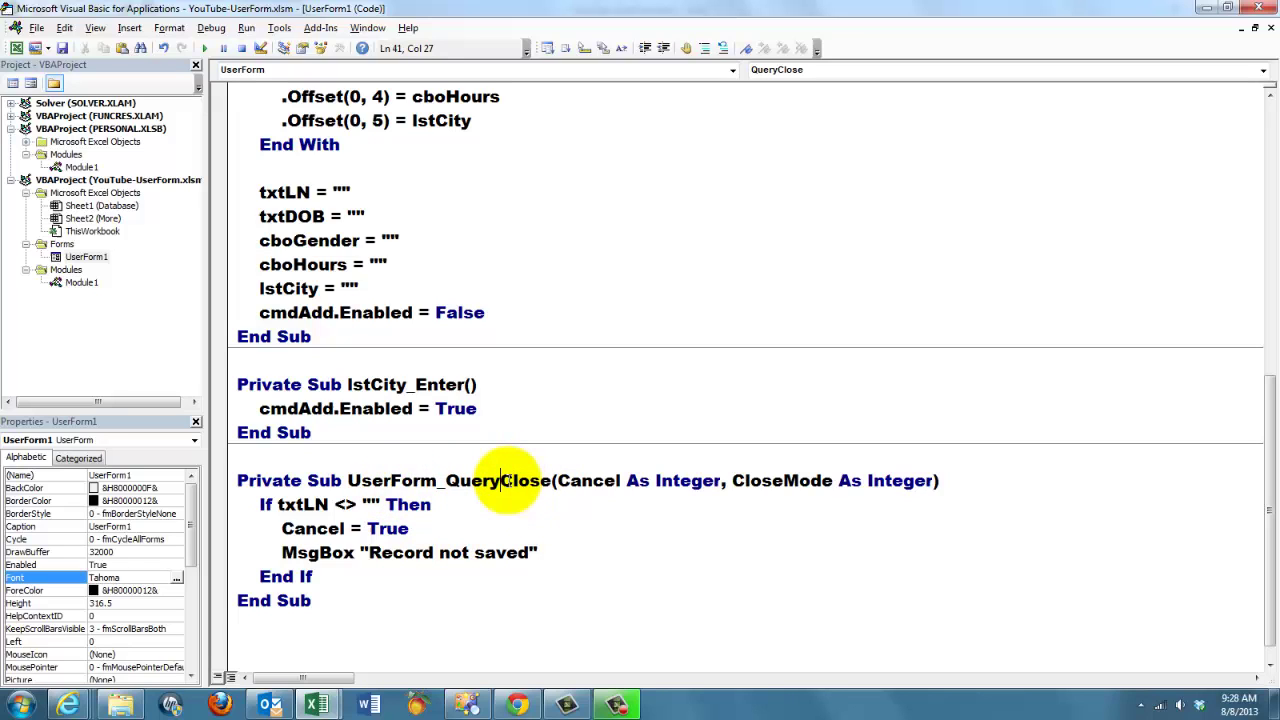
click(732, 72)
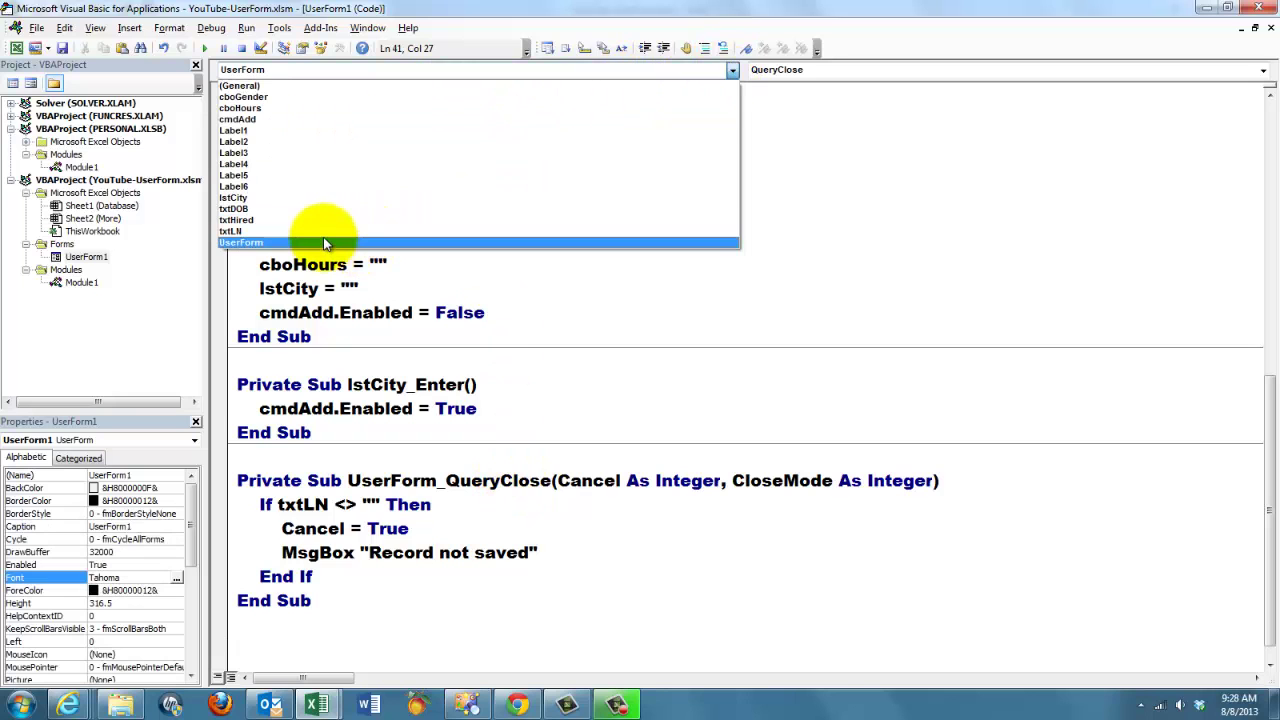
click(324, 243)
click(1263, 72)
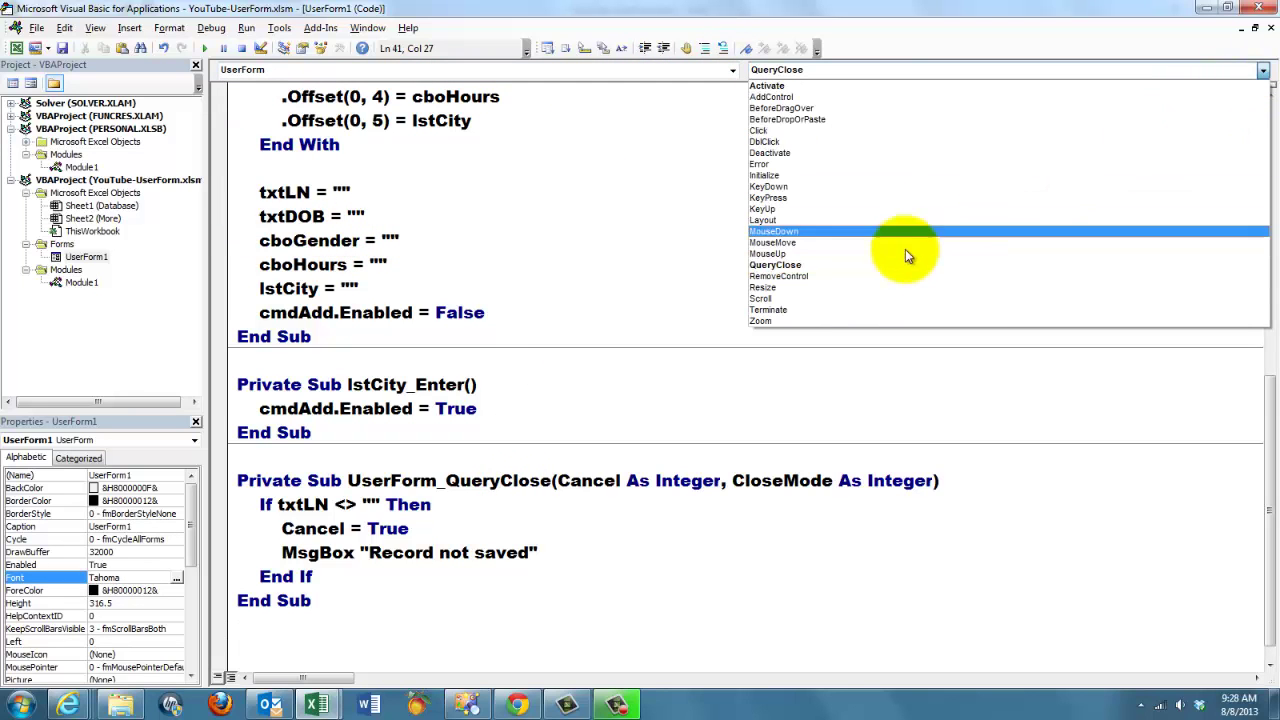
click(800, 267)
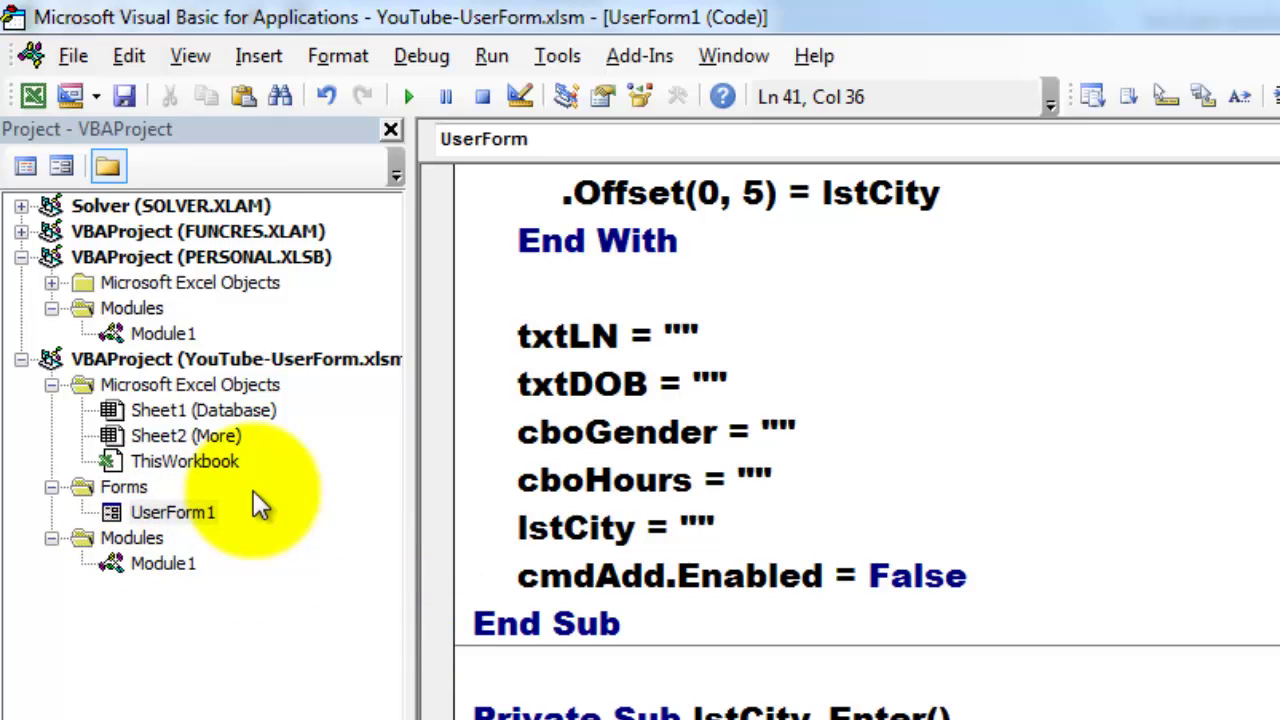
- Show Module1's OpenDataForm code and dismiss the Insert menu without adding anything
double_click(157, 562)
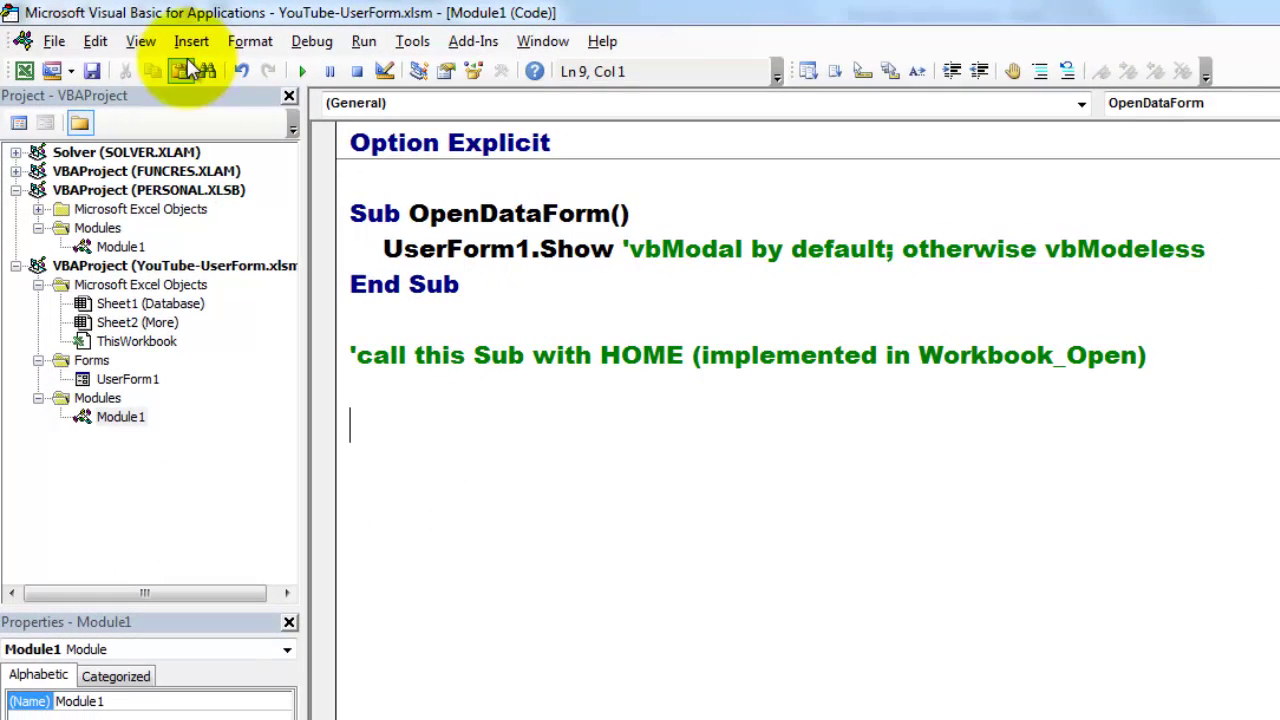
click(191, 42)
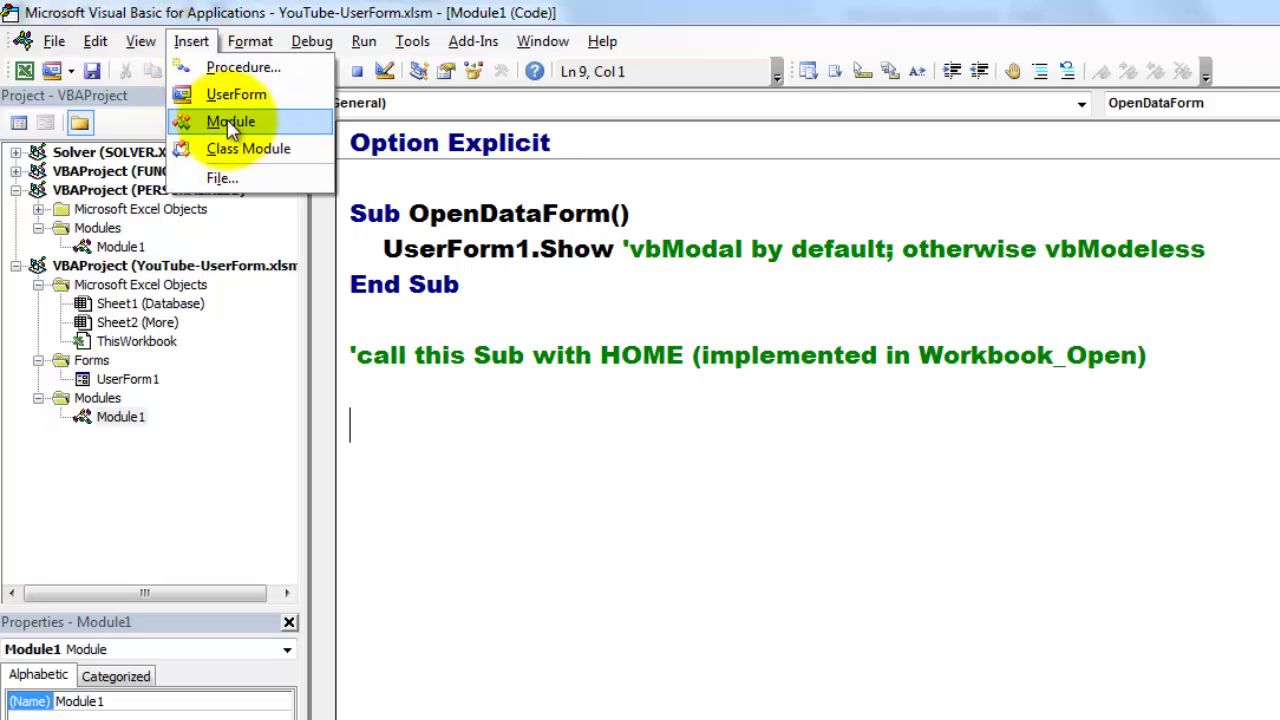
key(Escape)
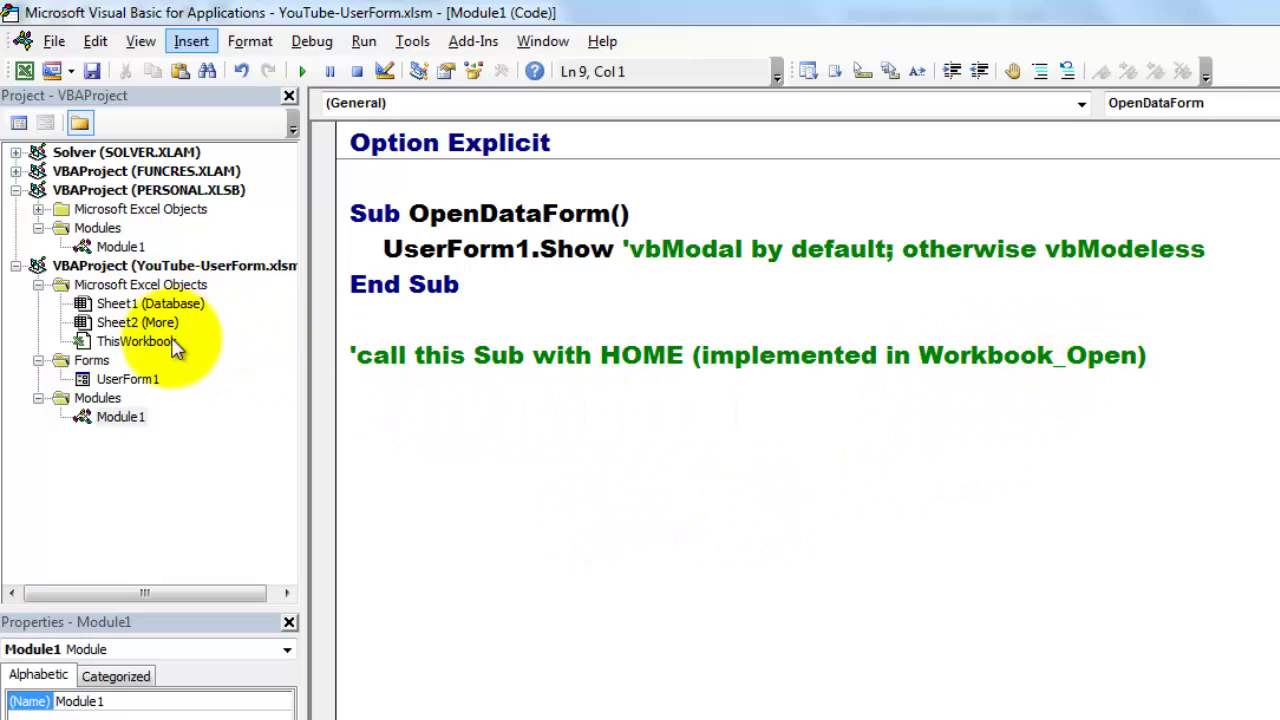
- Show ThisWorkbook's code with Workbook and its Open event chosen in the dropdowns
double_click(140, 341)
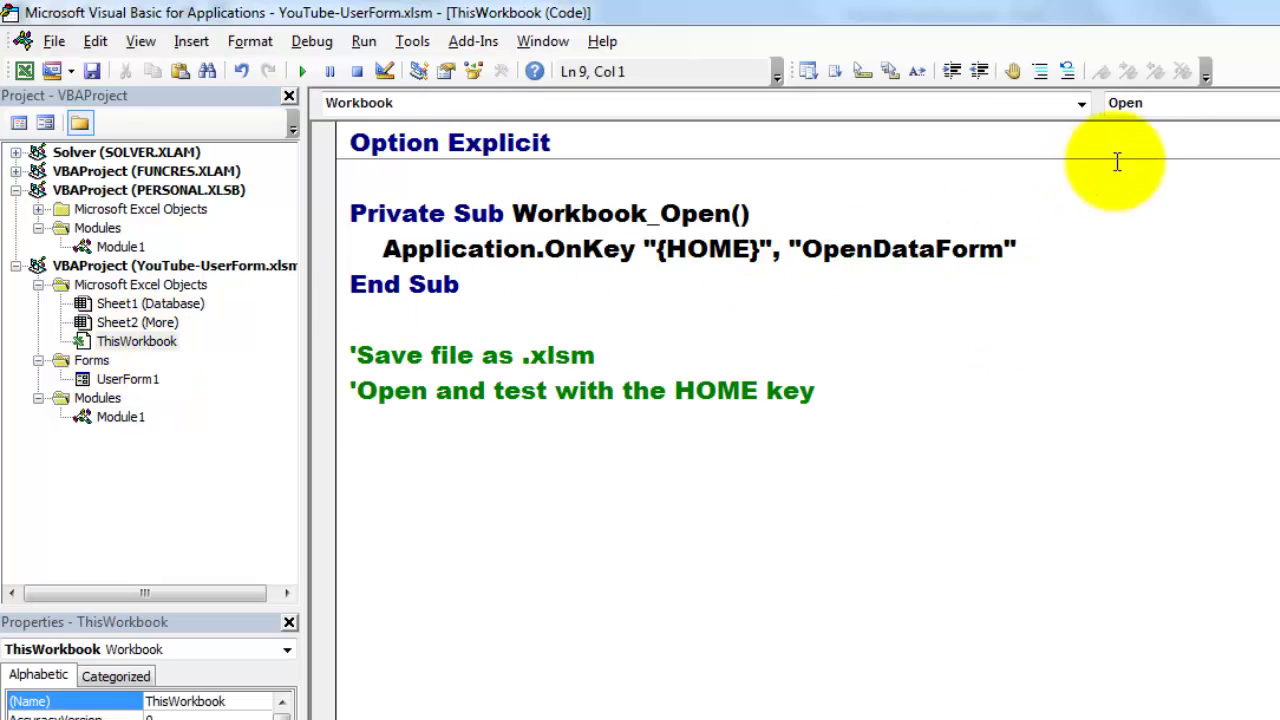
click(1081, 104)
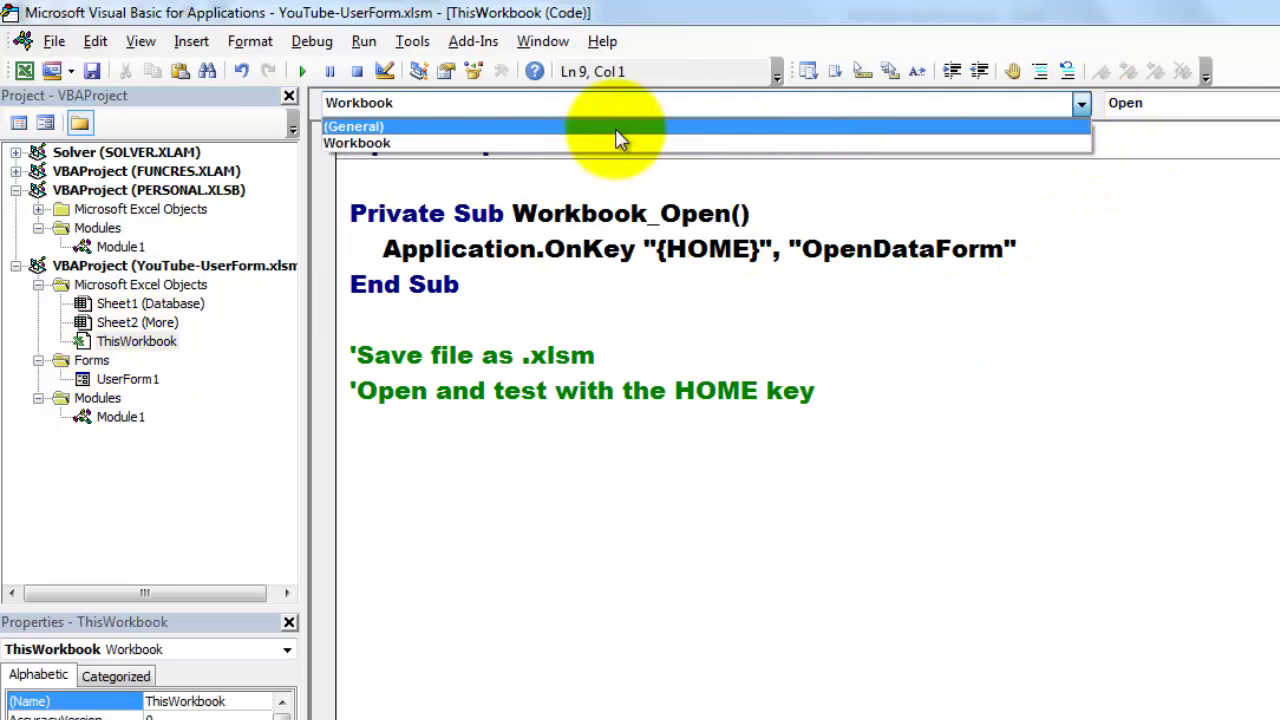
click(370, 145)
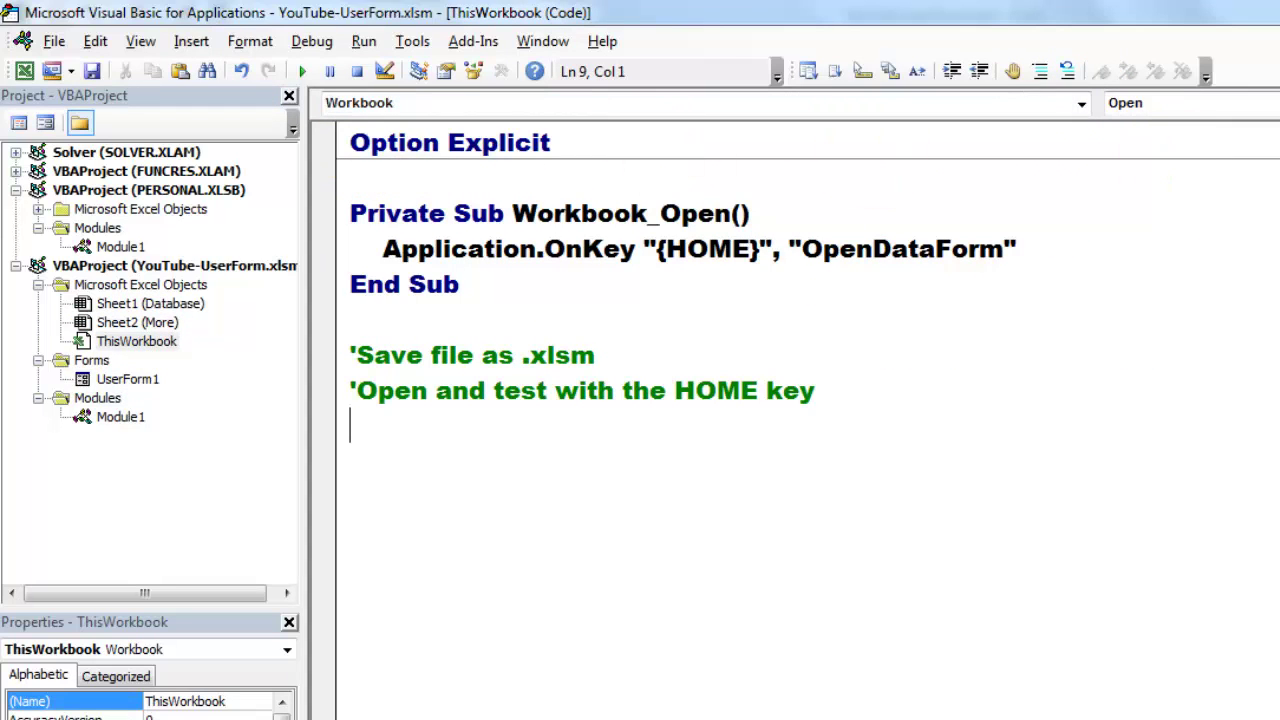
click(1190, 103)
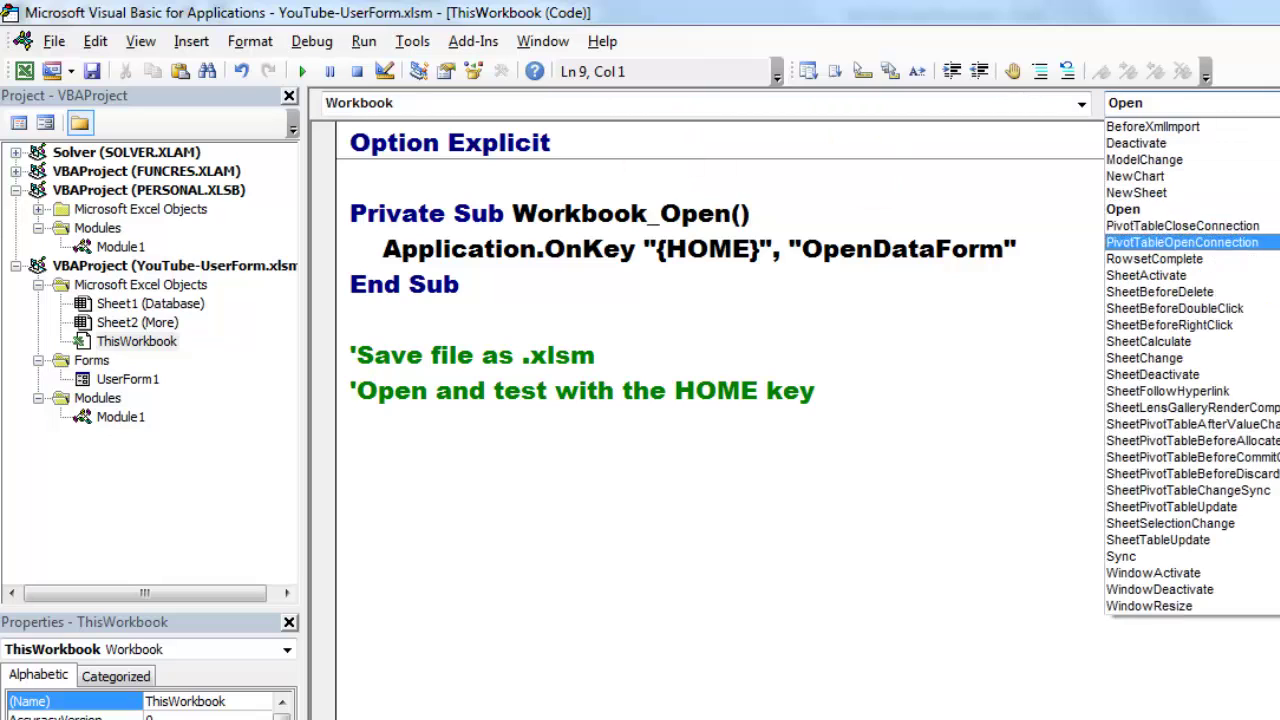
click(1149, 210)
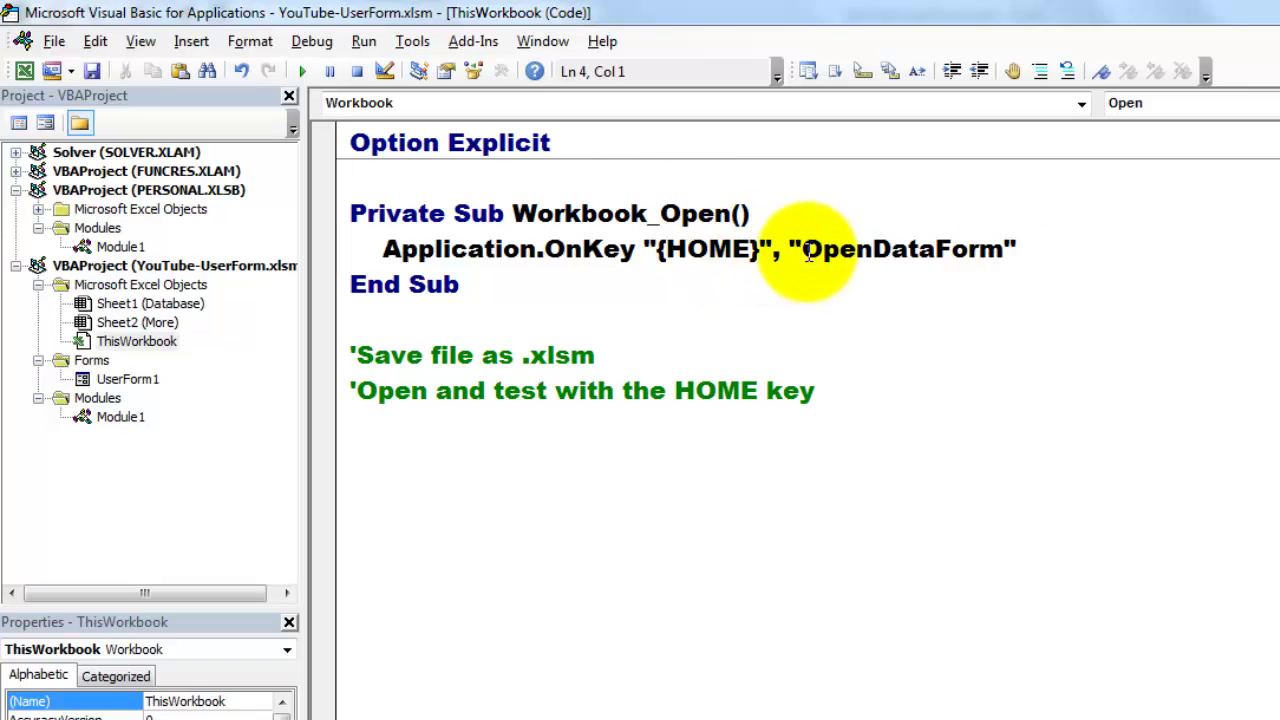
- Revisit Module1, then UserForm1's design and code, and return to ThisWorkbook's code
double_click(125, 417)
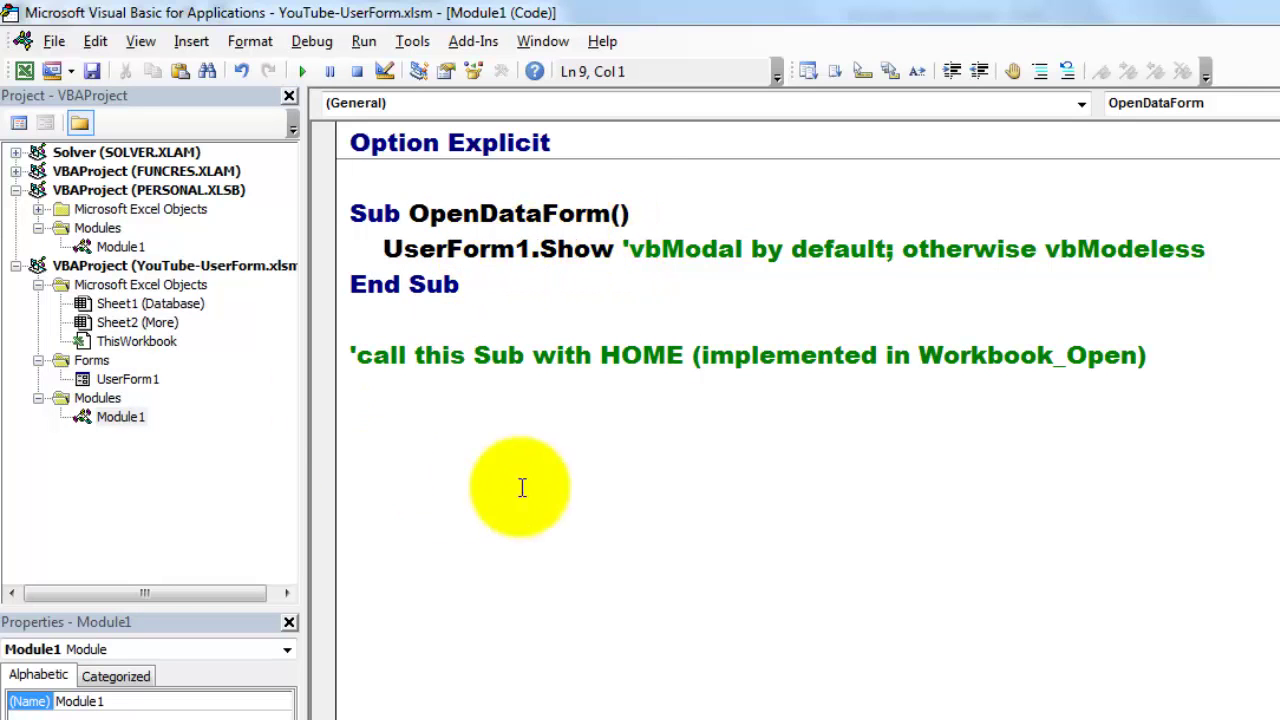
double_click(128, 379)
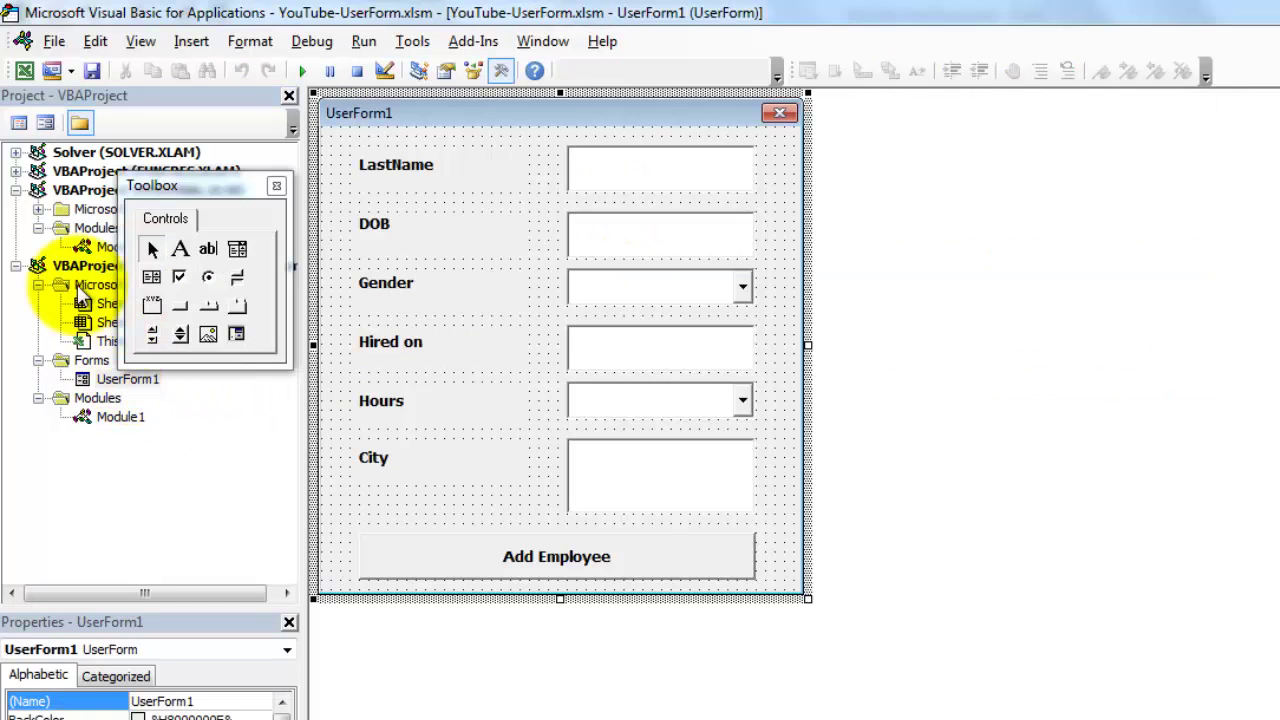
click(18, 122)
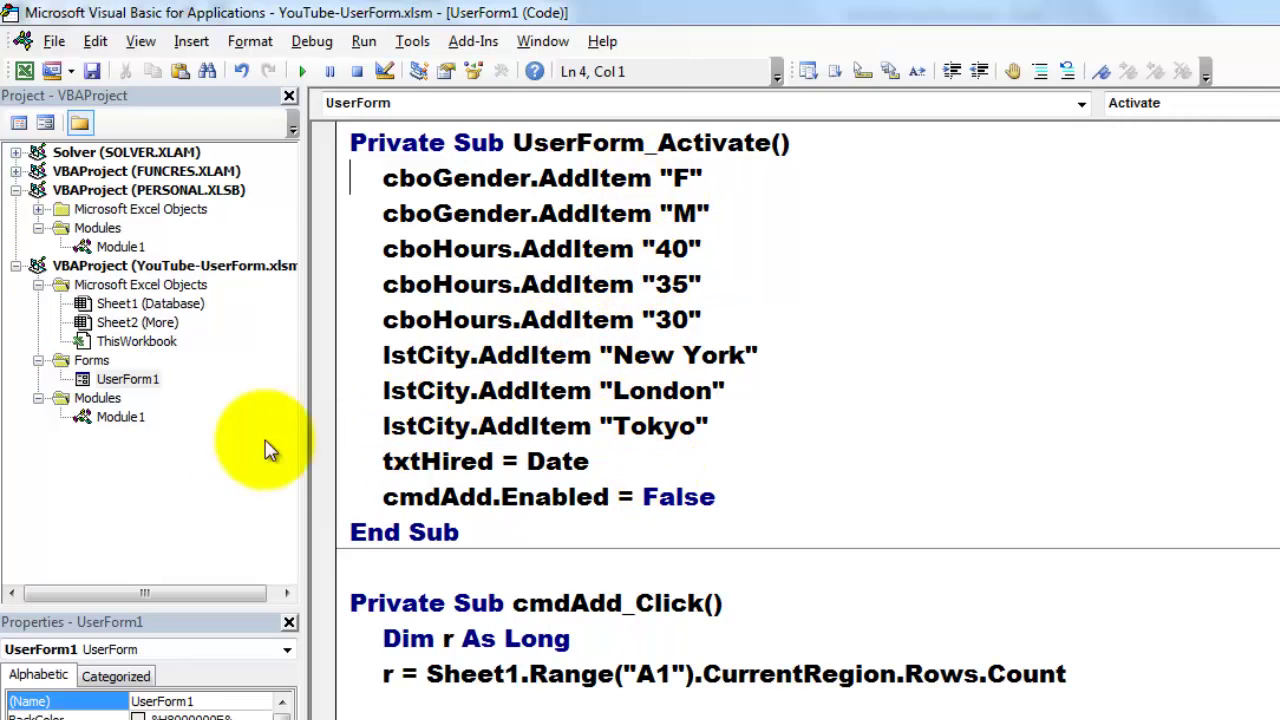
double_click(138, 342)
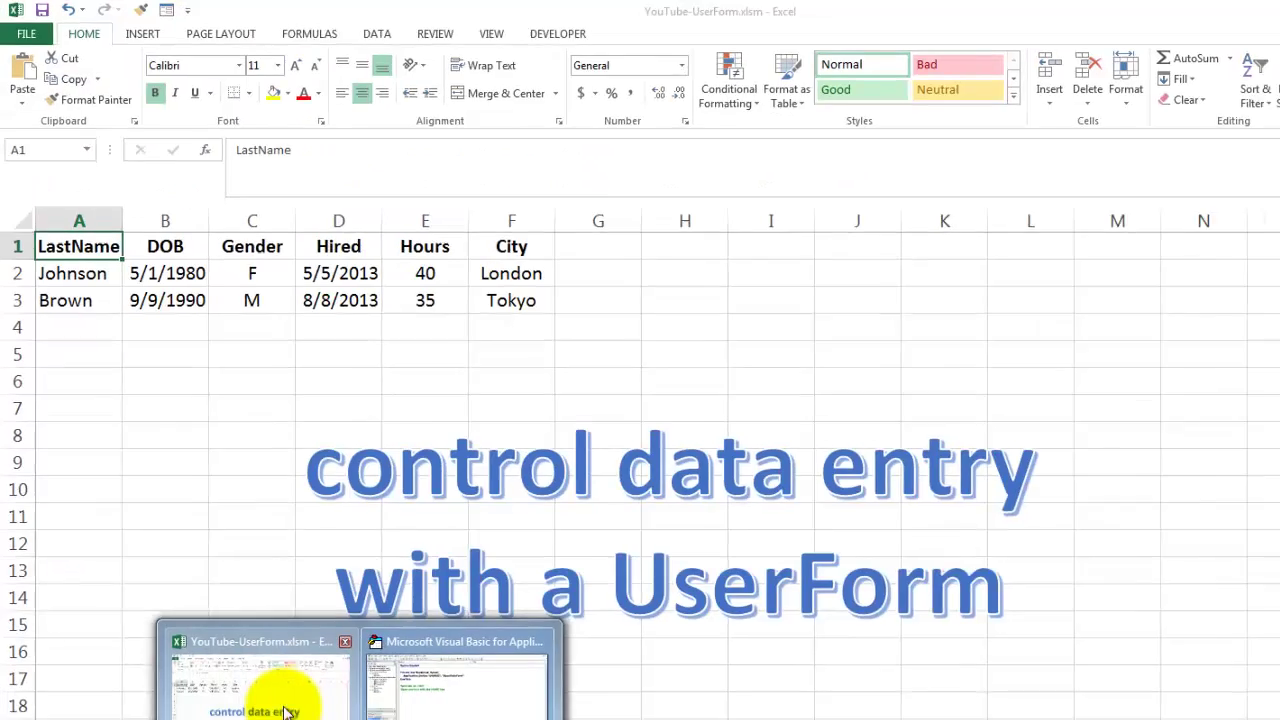
- Return to the Excel workbook and launch the employee form with Ctrl+E
click(270, 705)
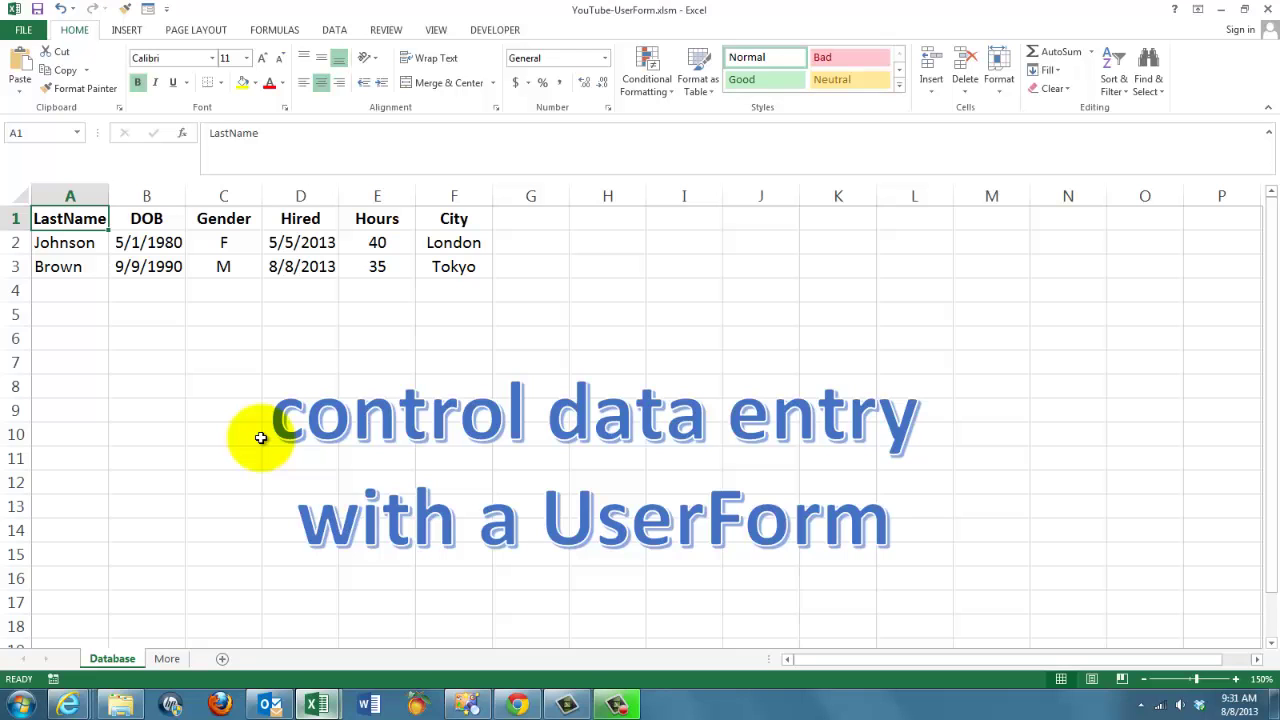
key(ctrl+e)
text(1/1/1985)
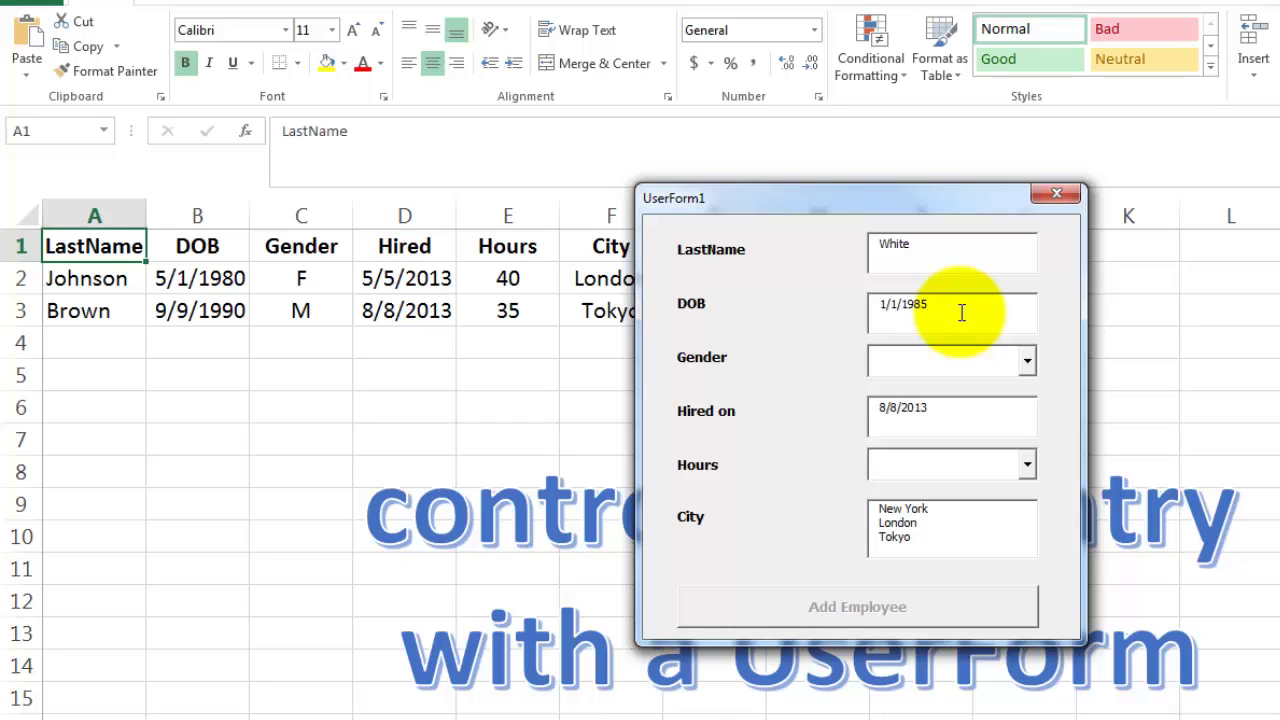
- Give White gender F, 35 hours and city New York, then add her as row 4
key(Tab)
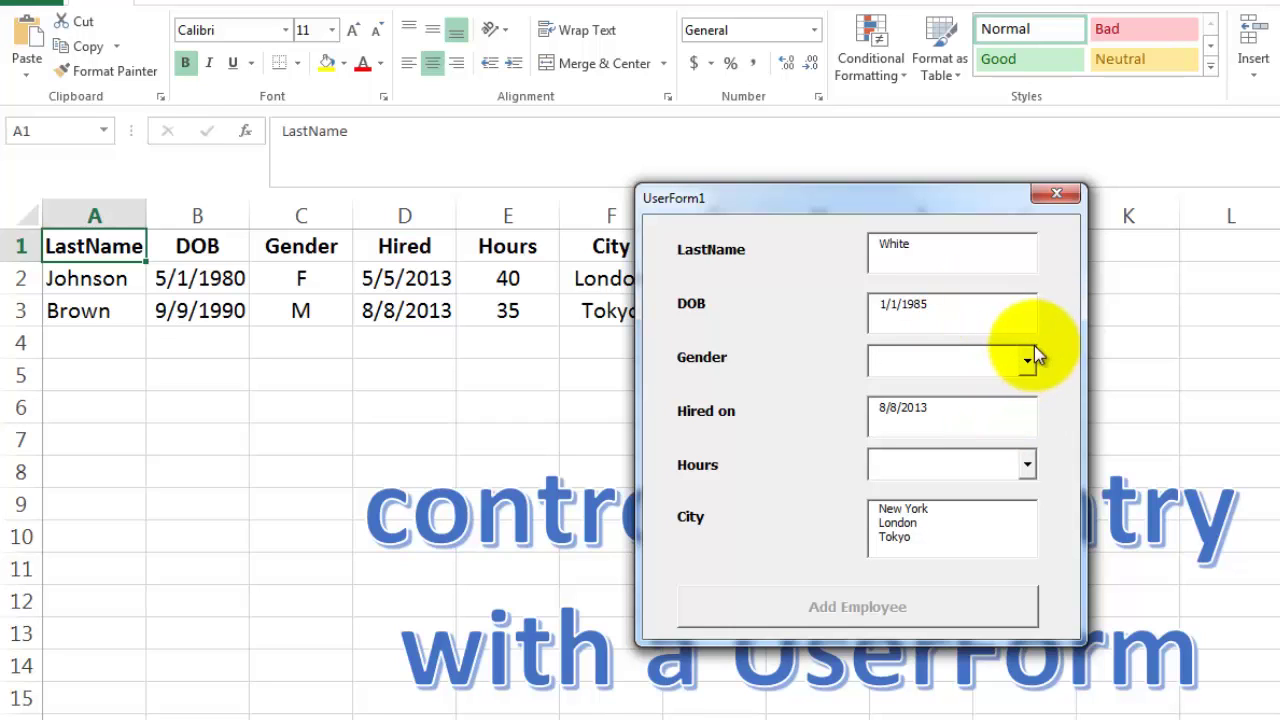
click(1027, 362)
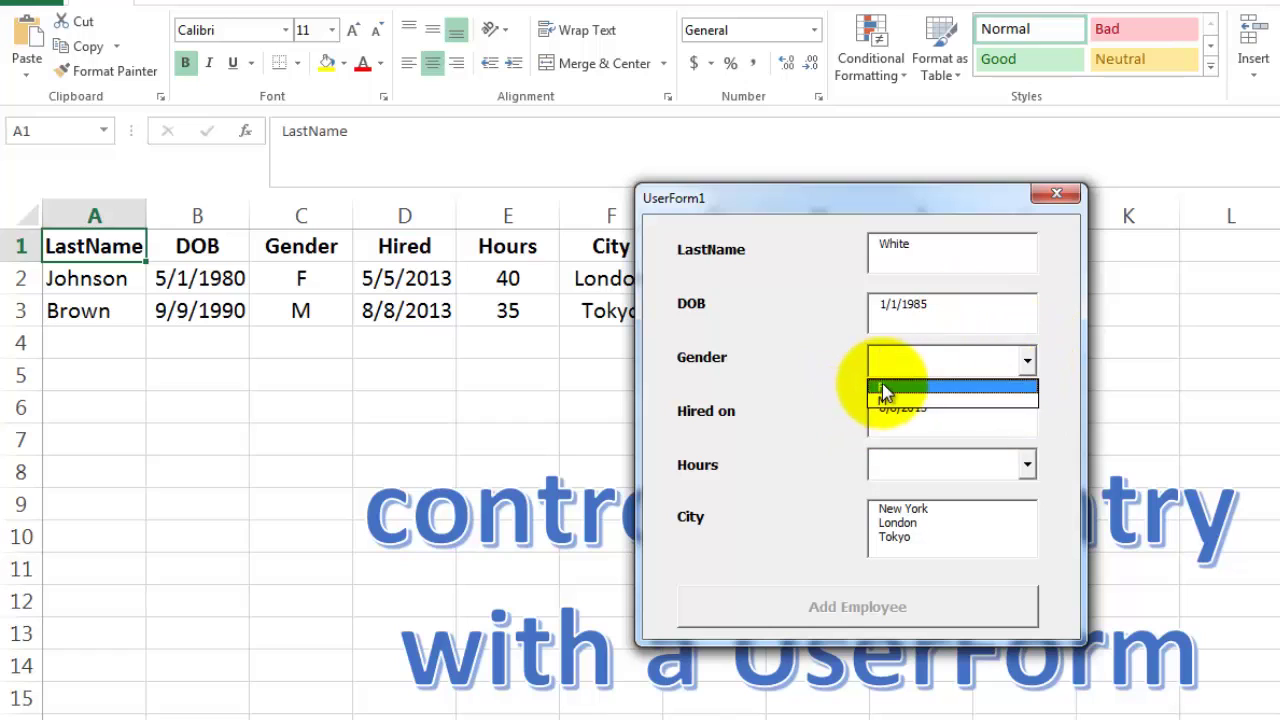
click(884, 390)
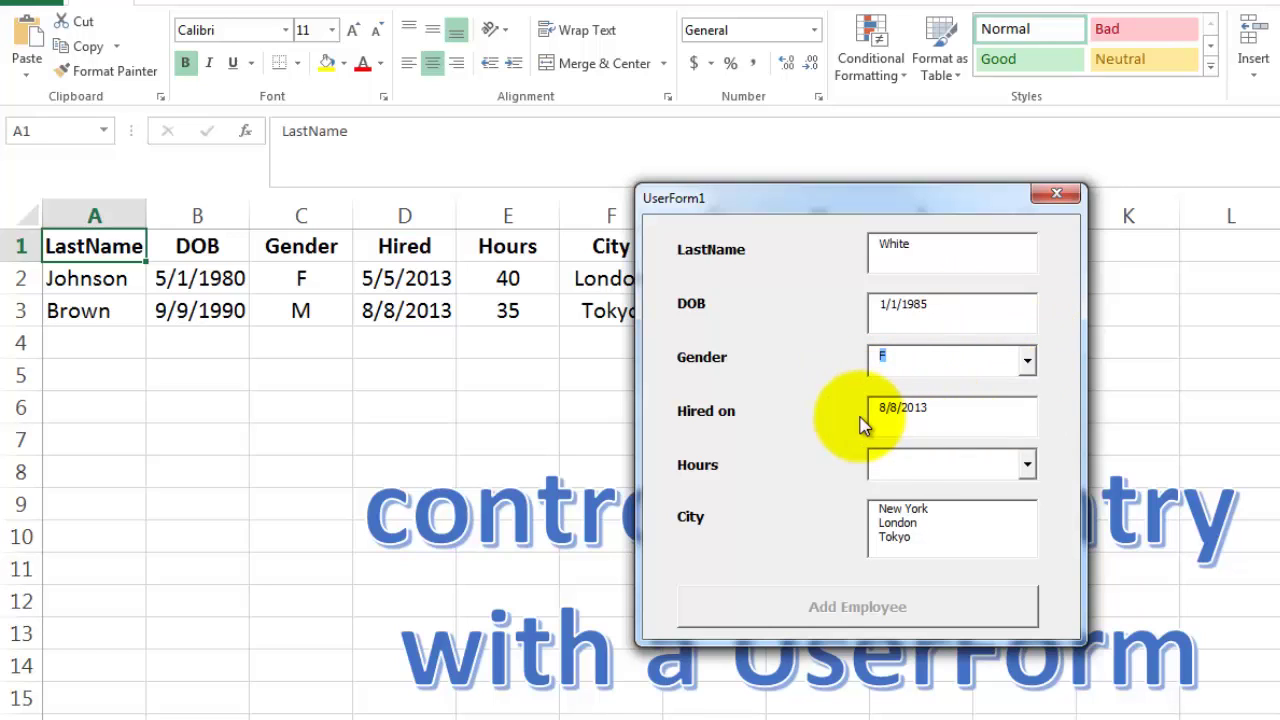
click(1028, 466)
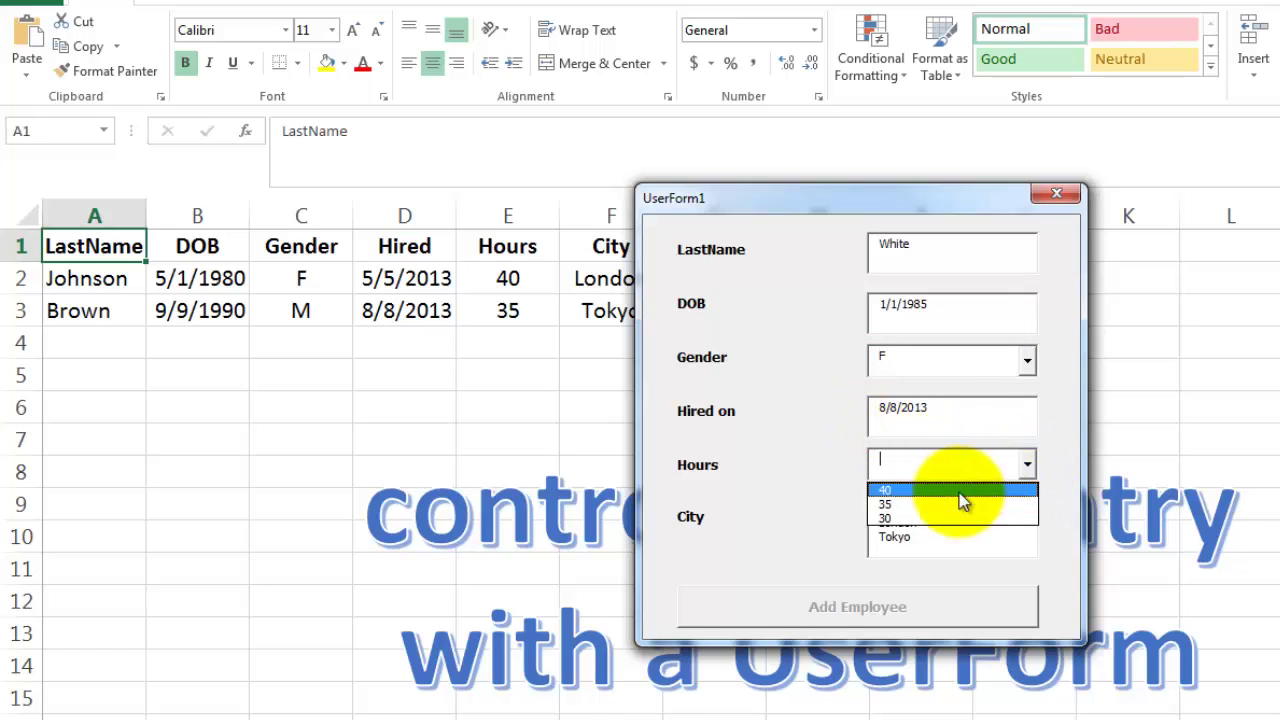
click(893, 505)
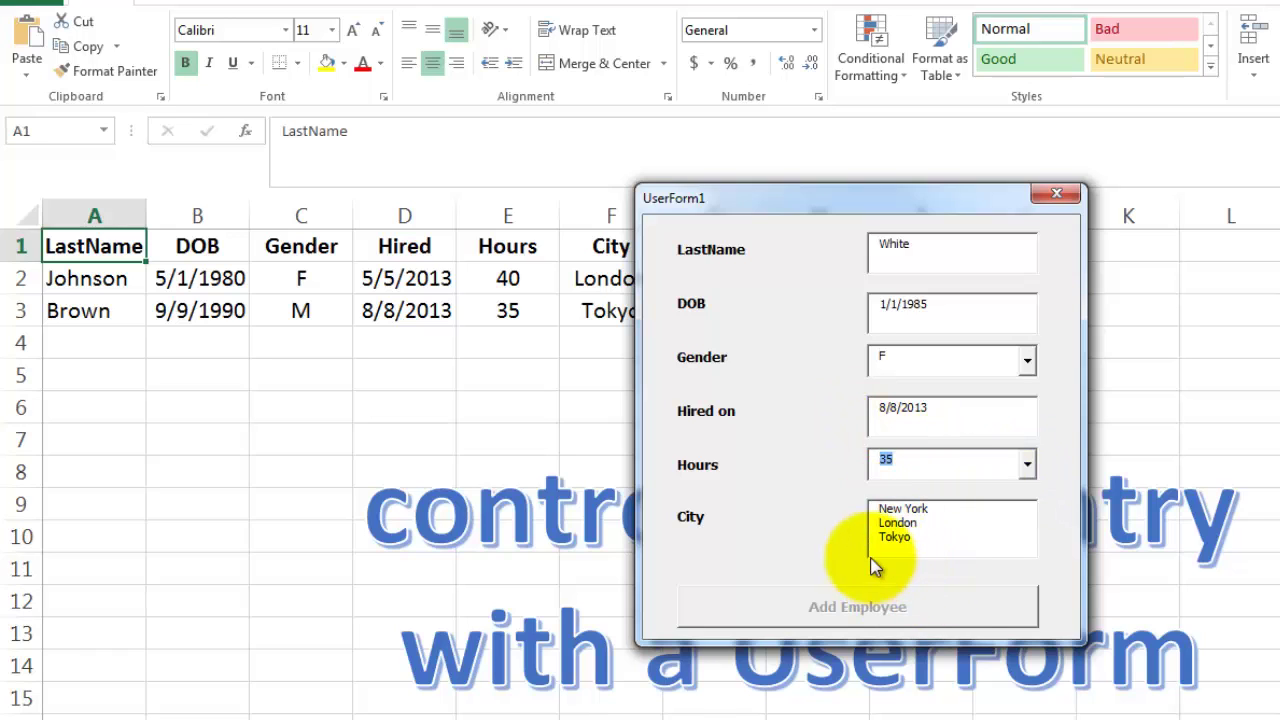
click(900, 512)
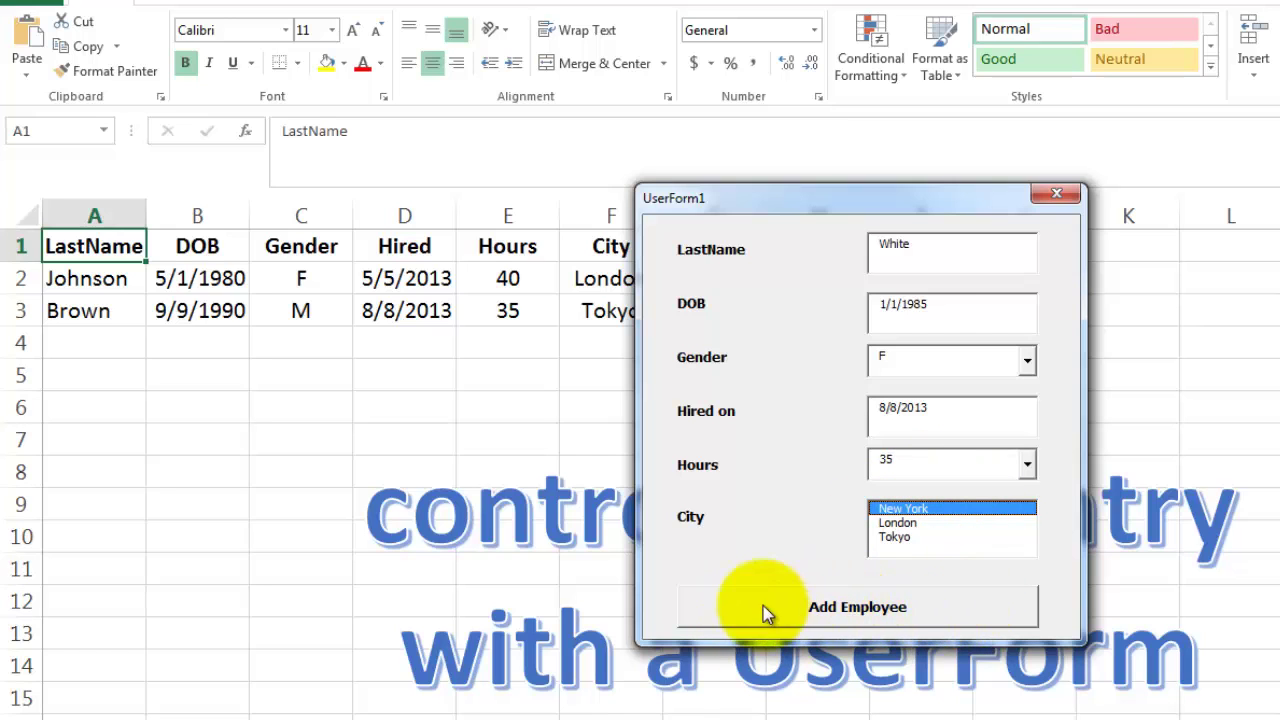
click(862, 612)
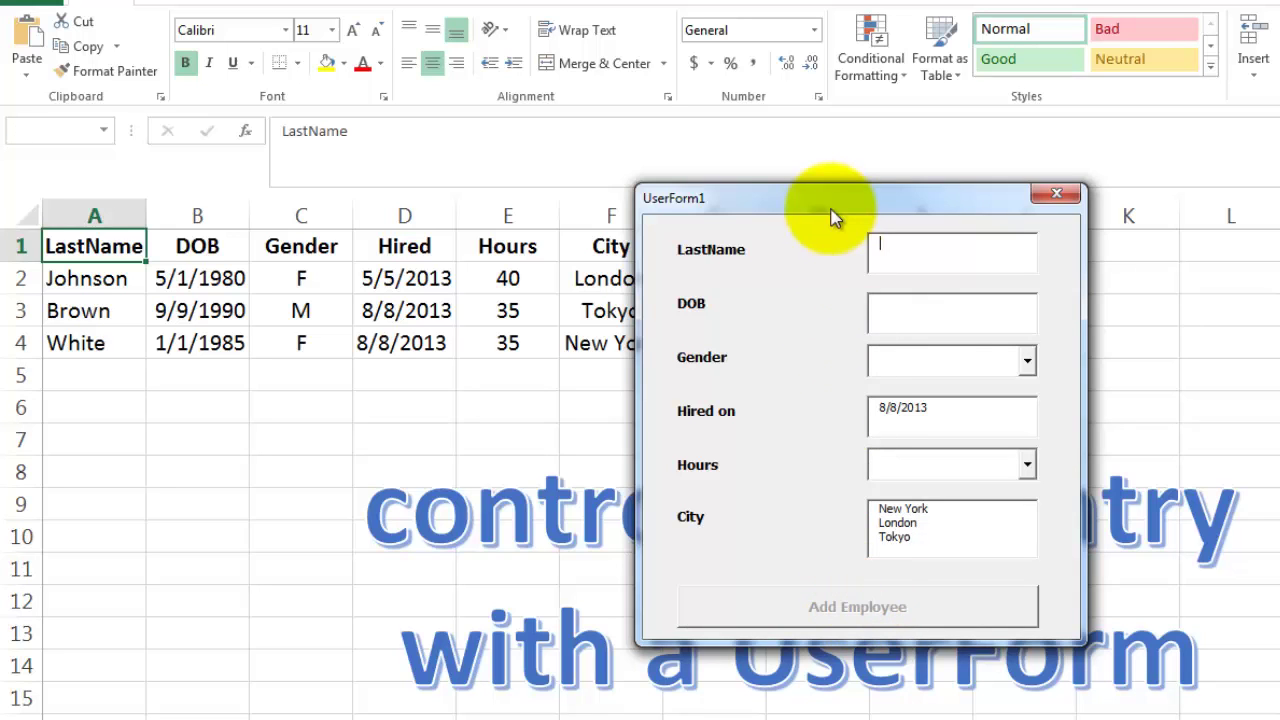
- Drag the employee form aside and close it
drag(820, 200, 1070, 211)
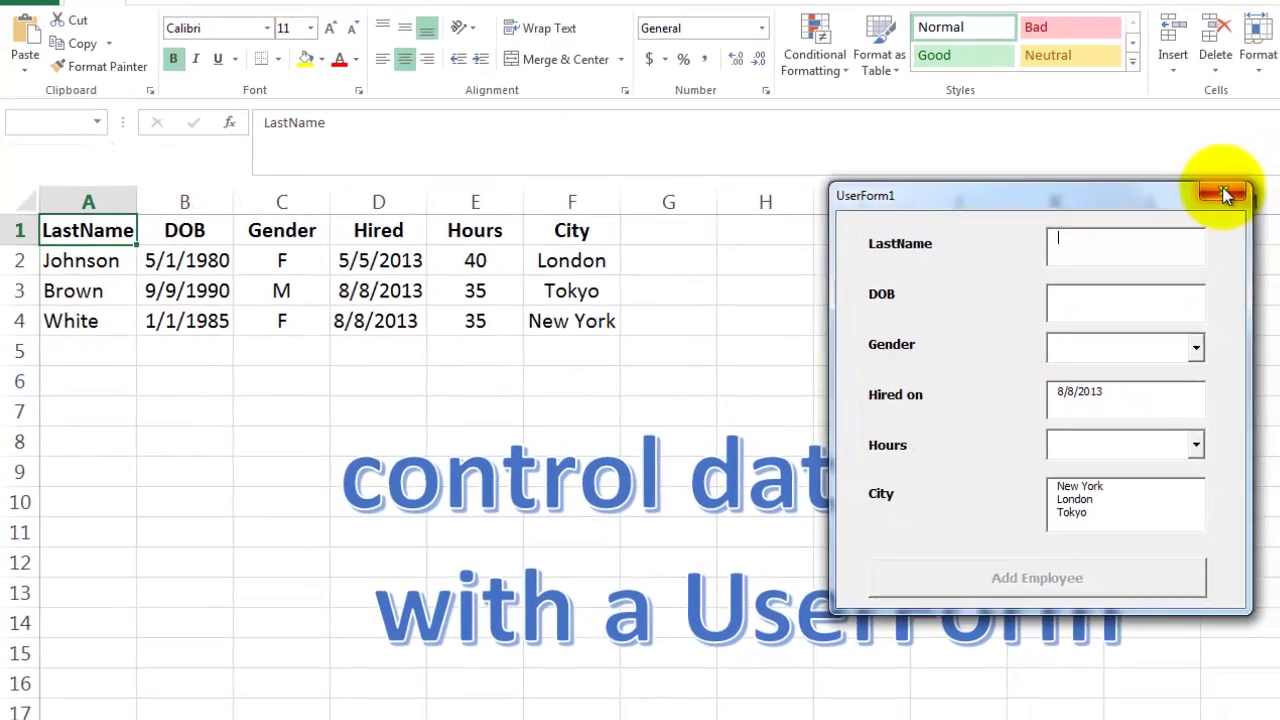
click(1207, 191)
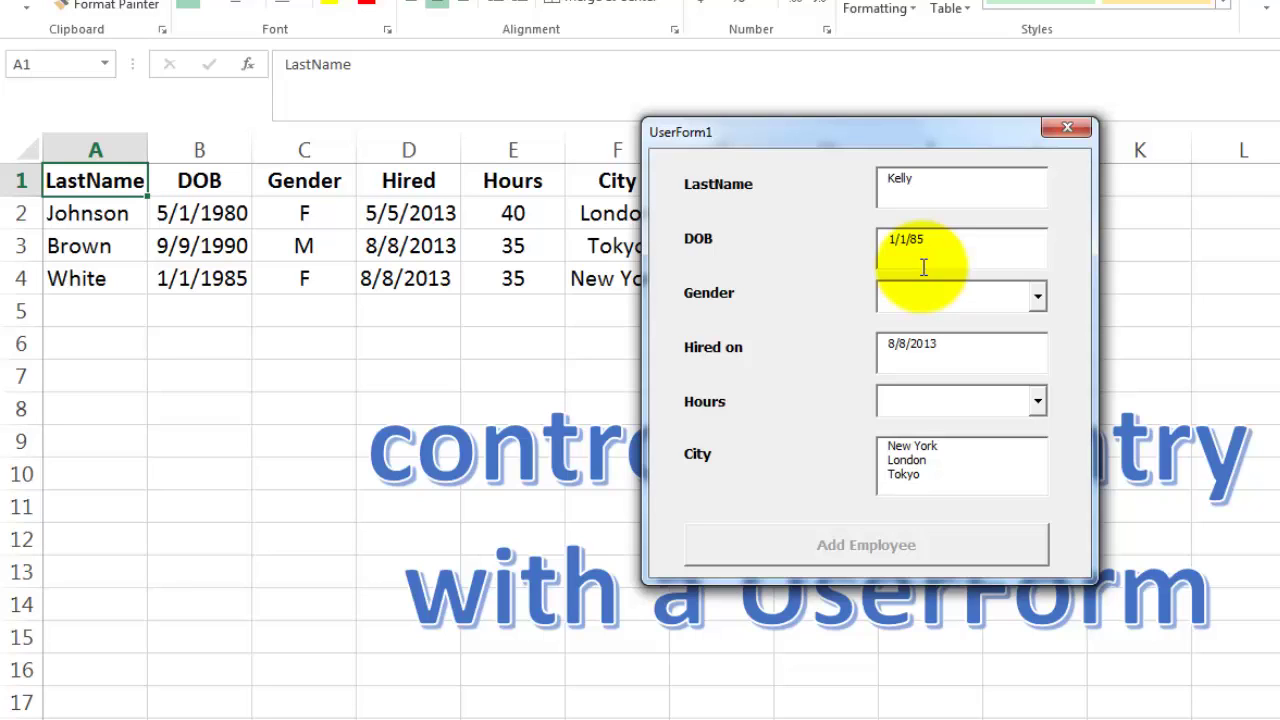
- Give Kelly 35 hours and city Tokyo, dismiss the Record not saved warning, and add her as row 5
key(Tab)
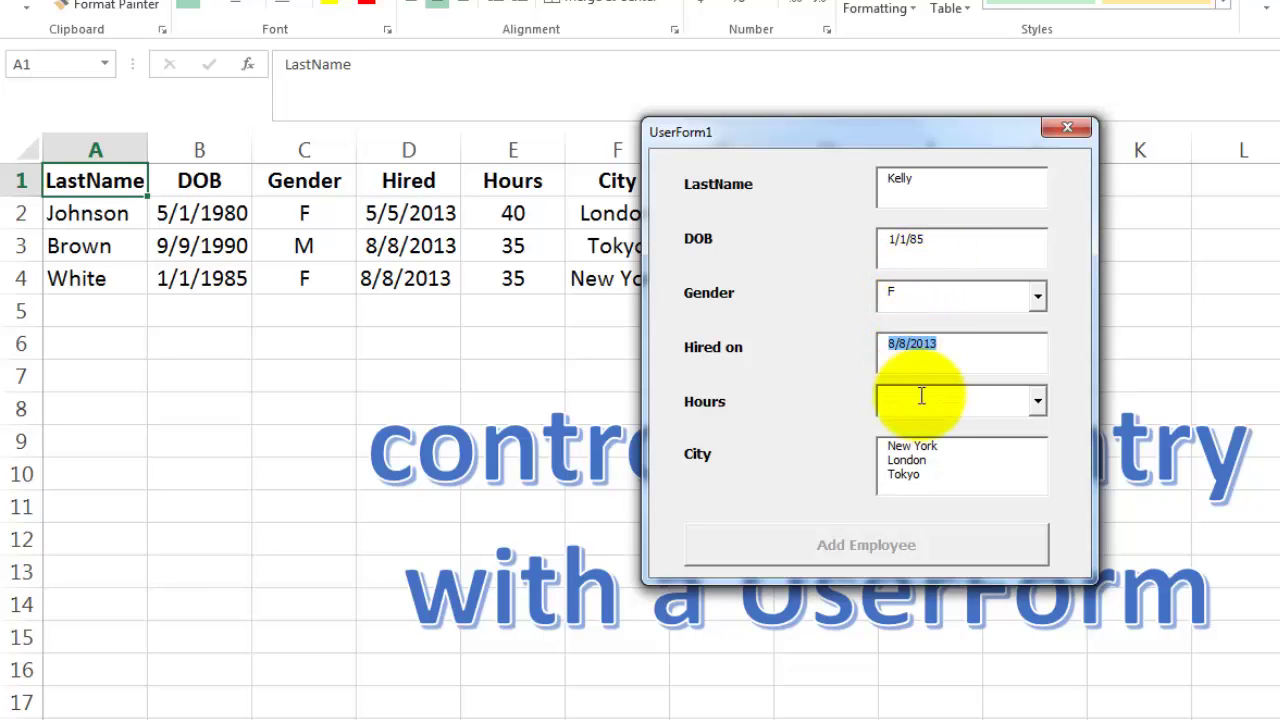
click(1036, 402)
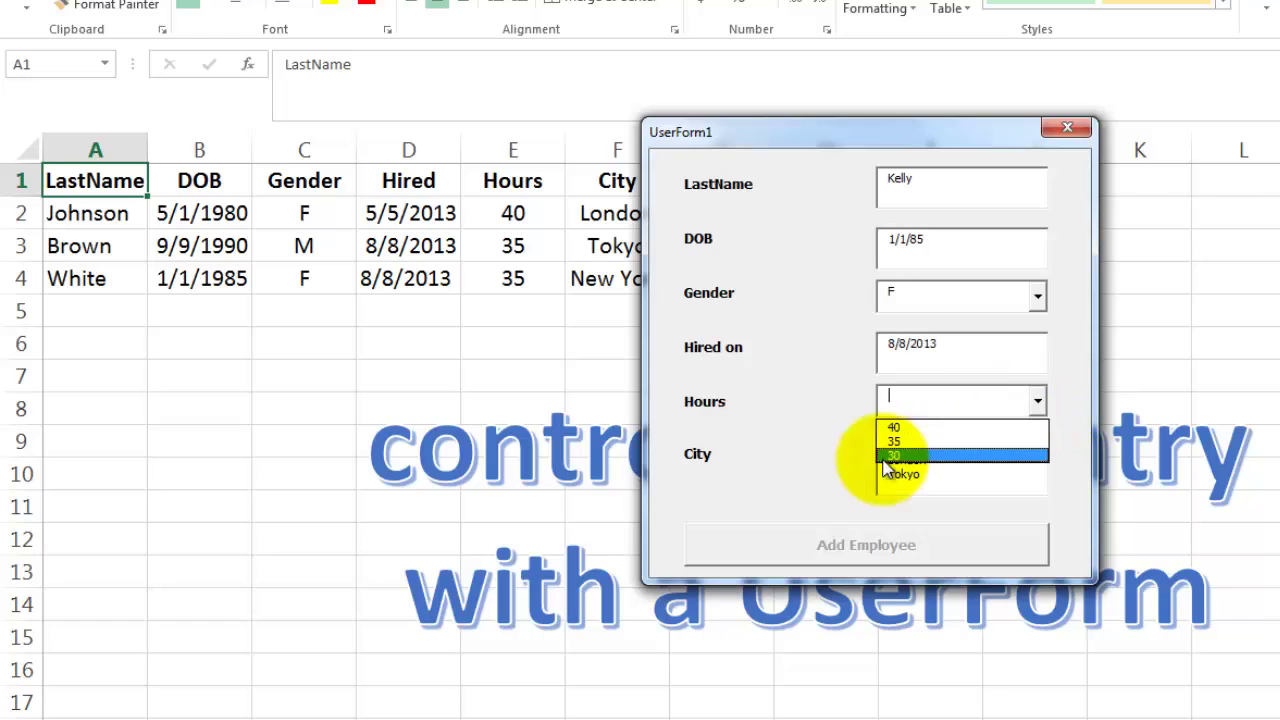
click(908, 442)
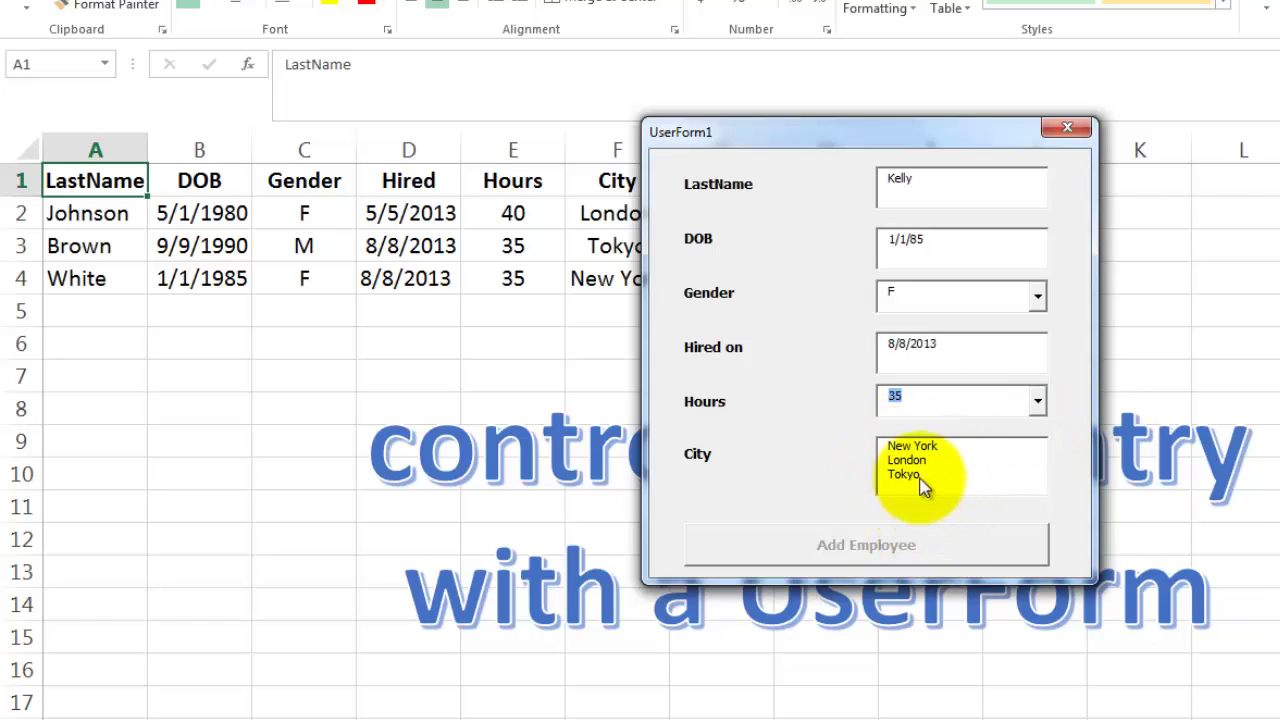
click(909, 475)
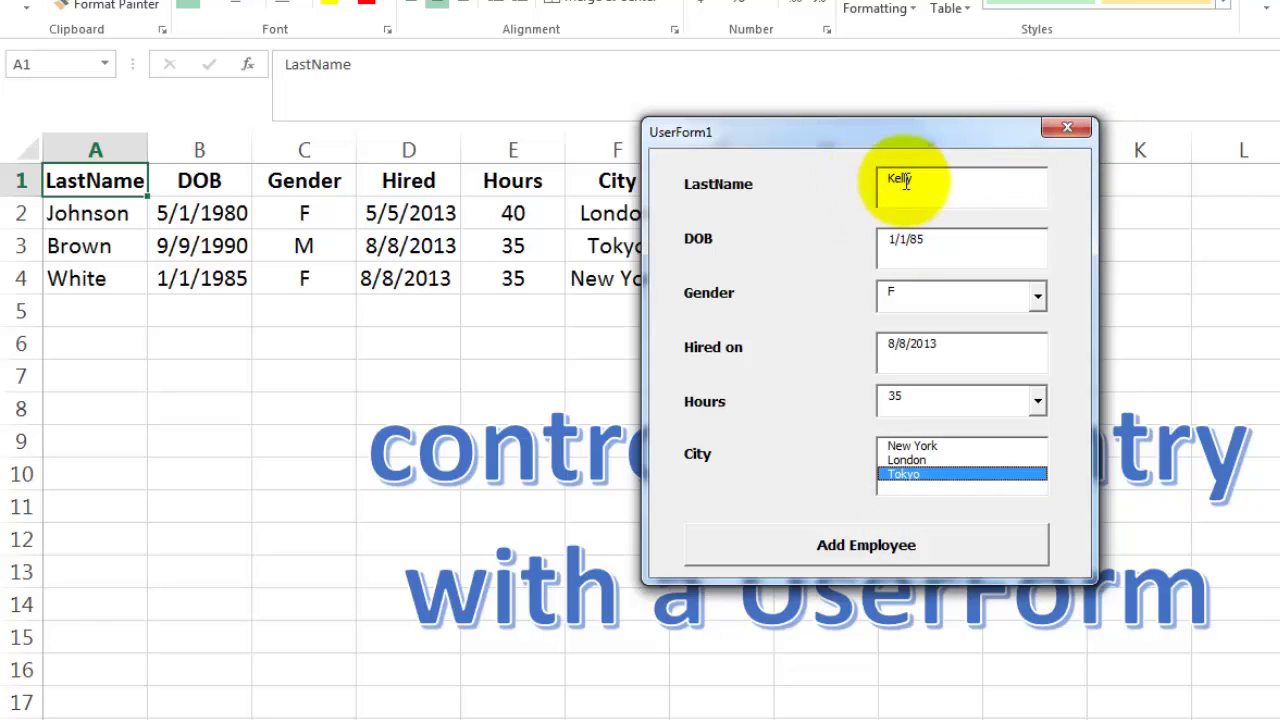
click(1064, 124)
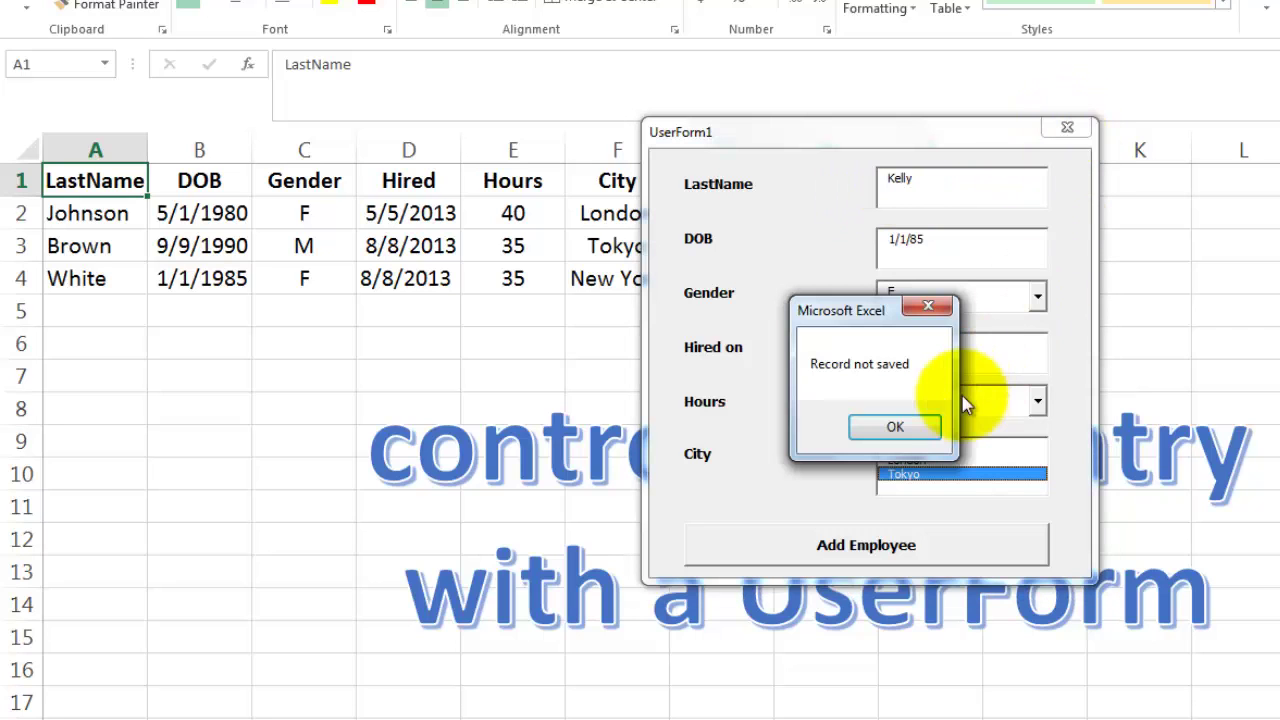
click(893, 428)
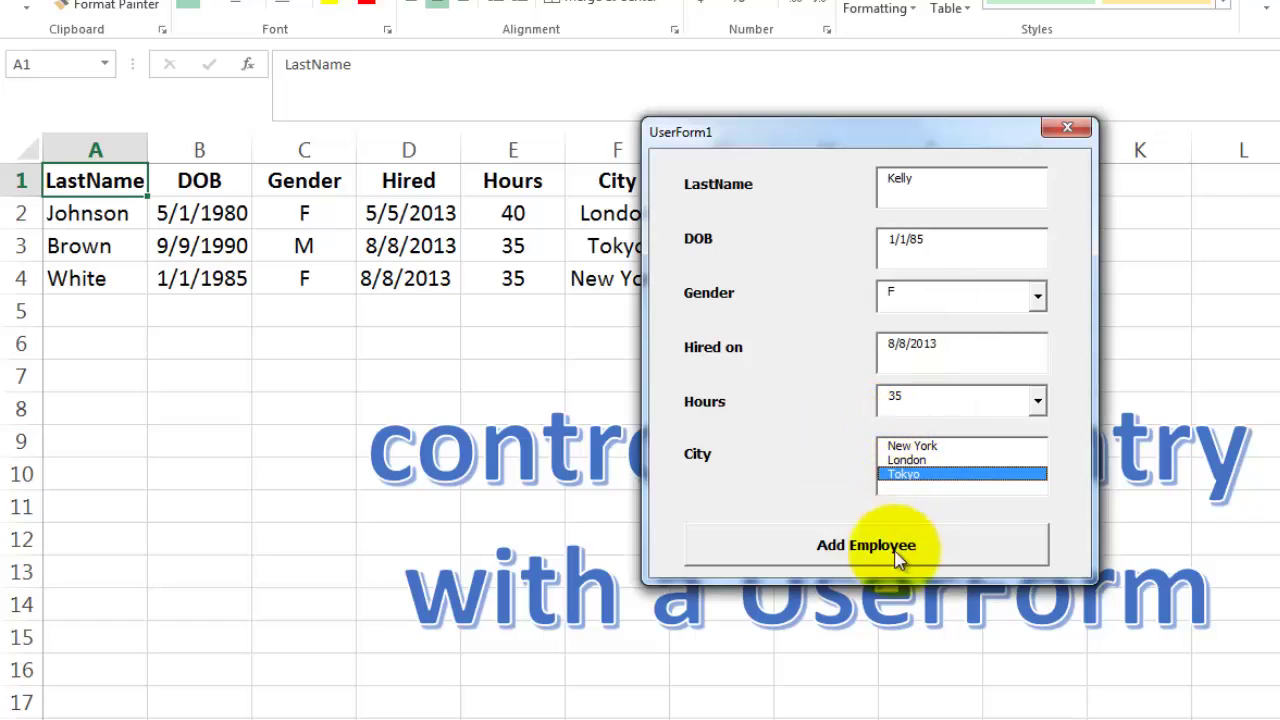
click(860, 555)
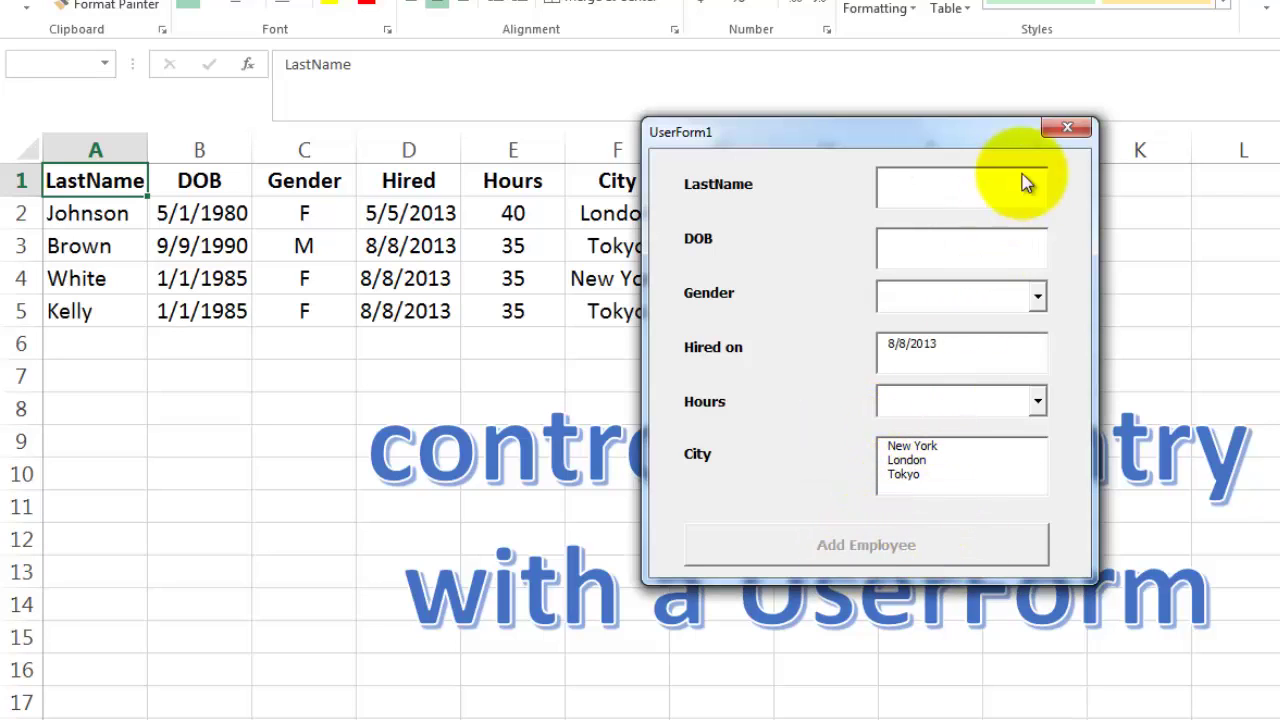
- Close the employee form, leaving four records on the Database sheet
click(1068, 130)
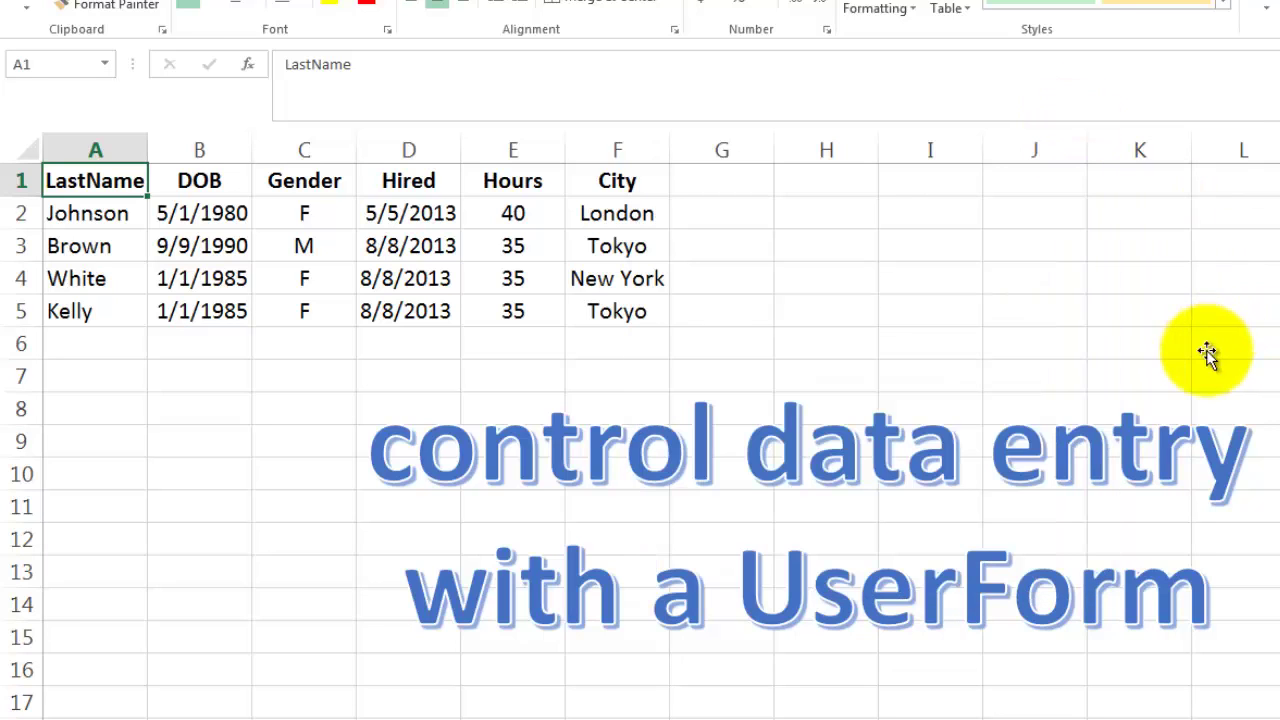